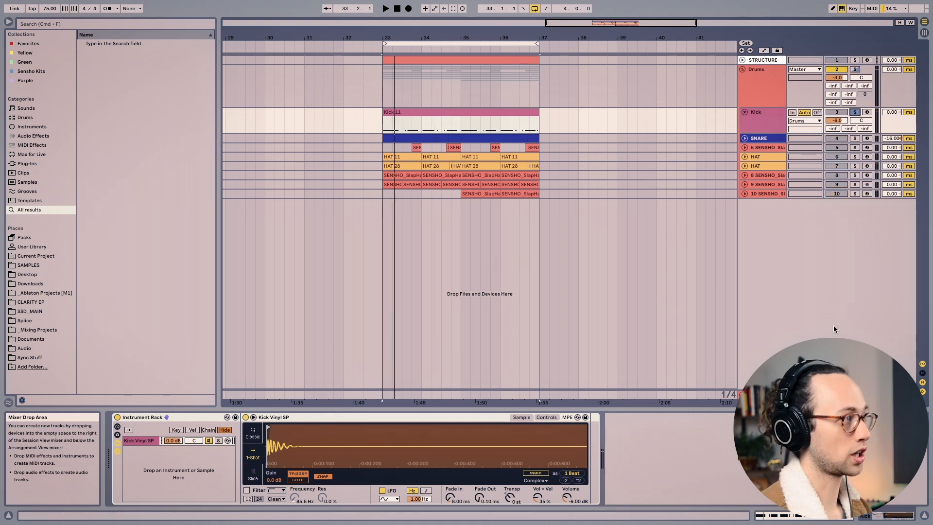
- Play the soloed Kick track's loop to hear the existing kick
{"action": "key", "text": "space"}
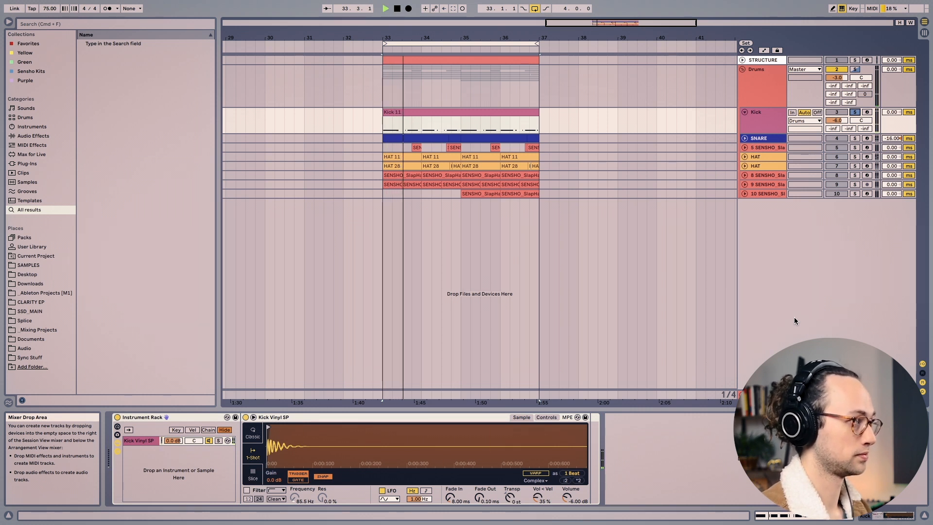
{"action": "key", "text": "space"}
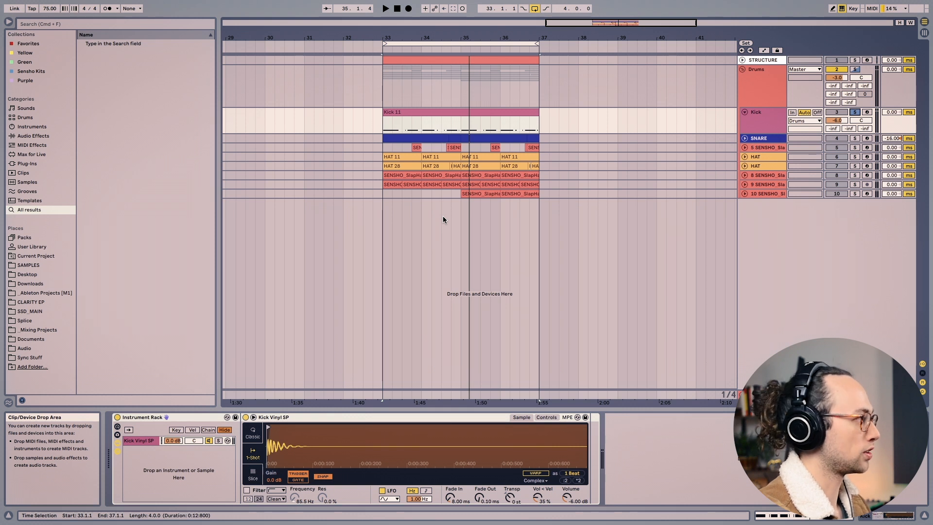
- Search the browser for "kick" and audition samples for a kick layer, settling on FUNK_KICK_2.wav
{"action": "key", "text": "super+f"}
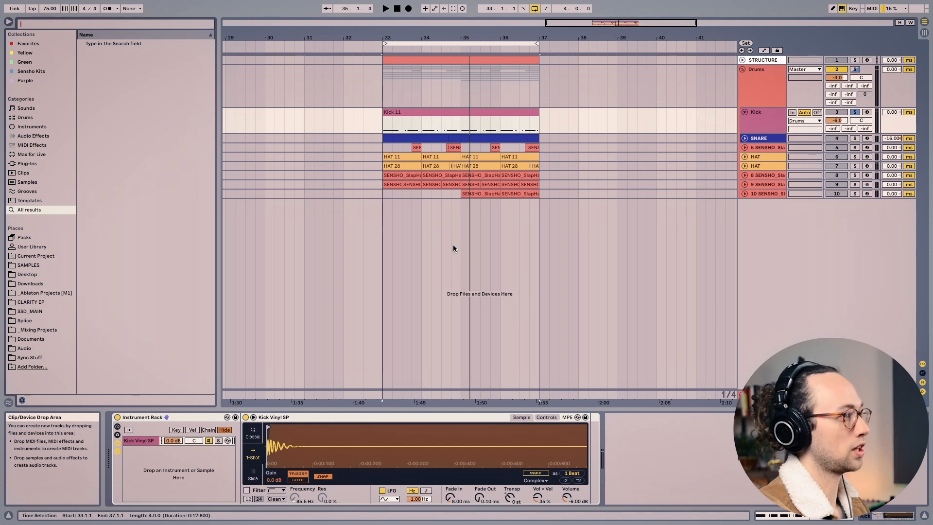
{"action": "key", "text": "space"}
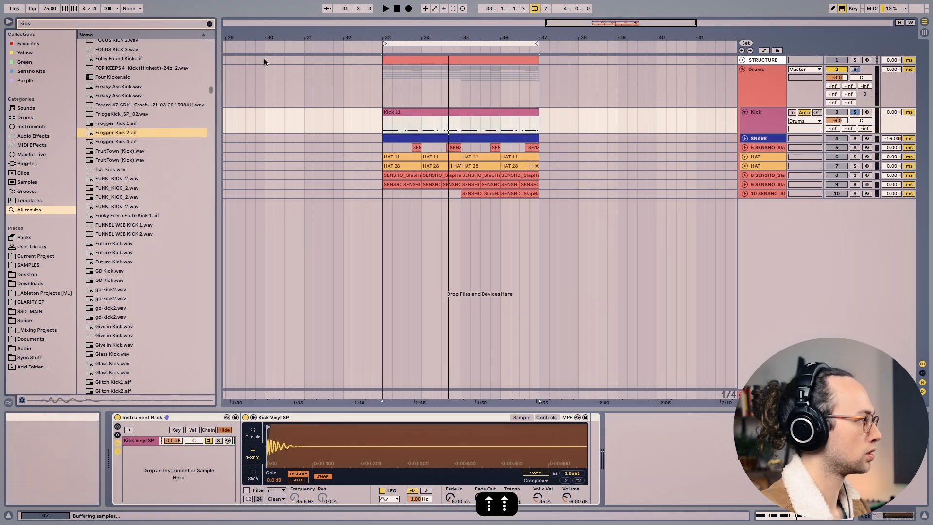
{"action": "key", "text": "Up"}
{"action": "key", "text": "Down"}
{"action": "key", "text": "Down"}
{"action": "key", "text": "Down"}
{"action": "key", "text": "Down"}
{"action": "key", "text": "Down"}
{"action": "key", "text": "Down"}
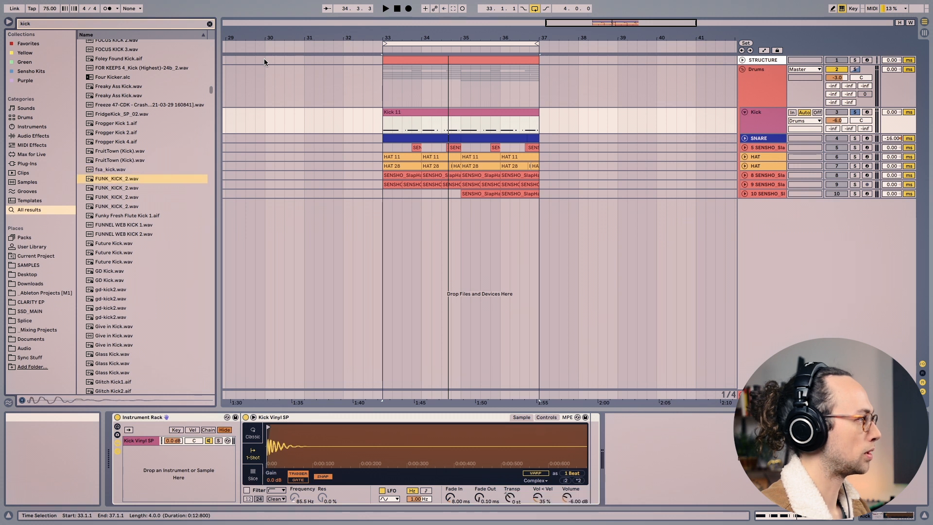
{"action": "key", "text": "Down"}
{"action": "key", "text": "Up"}
{"action": "key", "text": "space"}
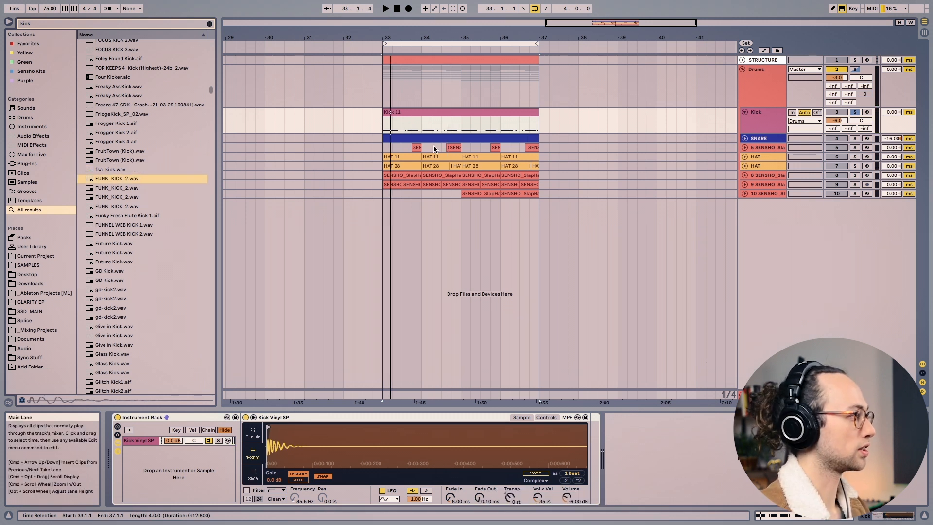
- Add FUNK_KICK_2.wav as a second chain in the kick's Instrument Rack with 327 ms fade out and -4.3 dB chain volume
{"action": "double_click", "coordinate": [142, 179]}
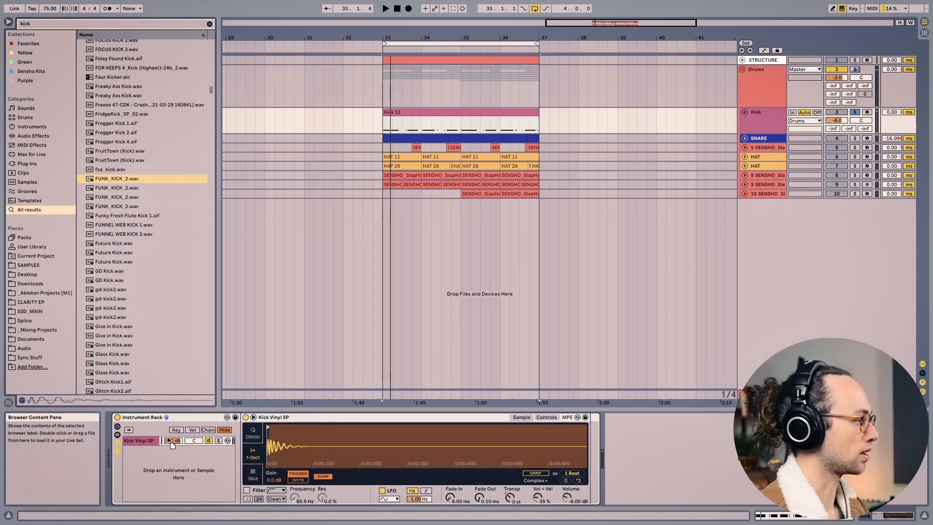
{"action": "key", "text": "space"}
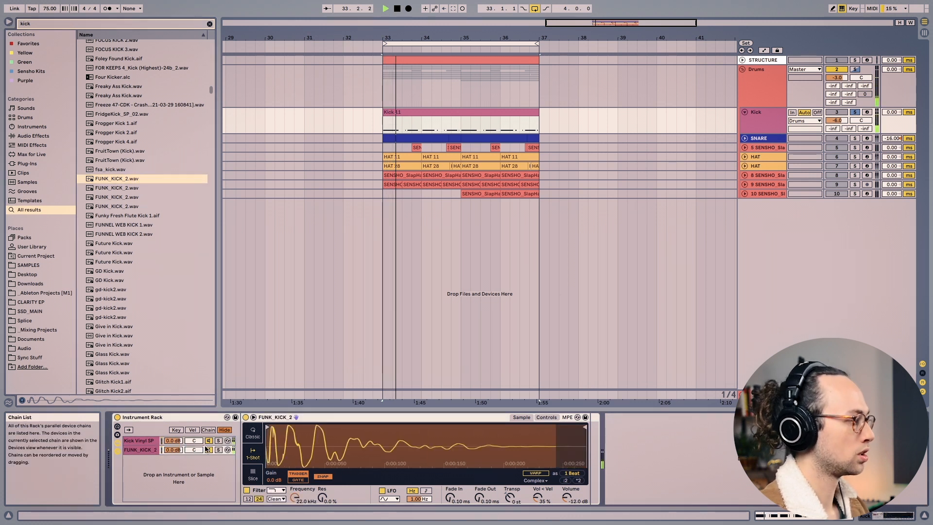
{"action": "mouse_move", "coordinate": [173, 450]}
{"action": "left_mouse_down"}
{"action": "mouse_move", "coordinate": [173, 466]}
{"action": "mouse_move", "coordinate": [173, 452]}
{"action": "left_mouse_up"}
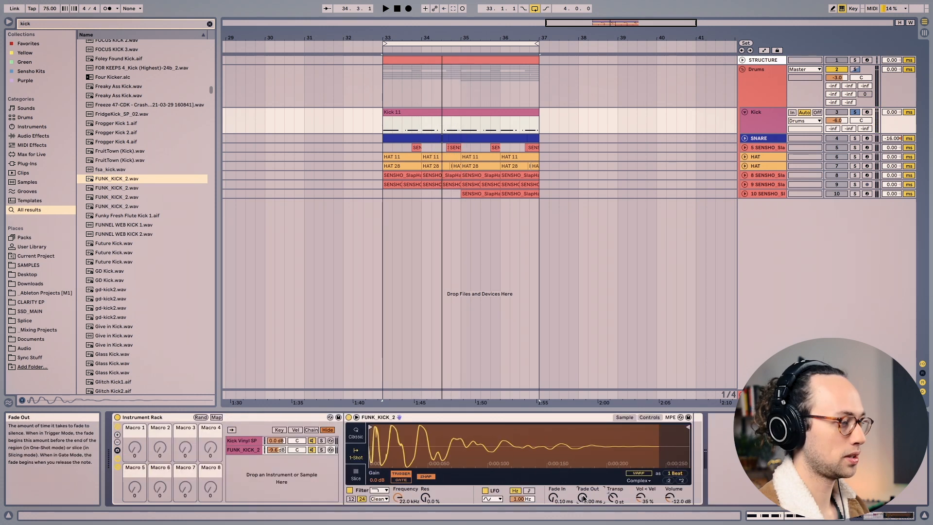
{"action": "left_click_drag", "start_coordinate": [585, 502], "coordinate": [584, 486]}
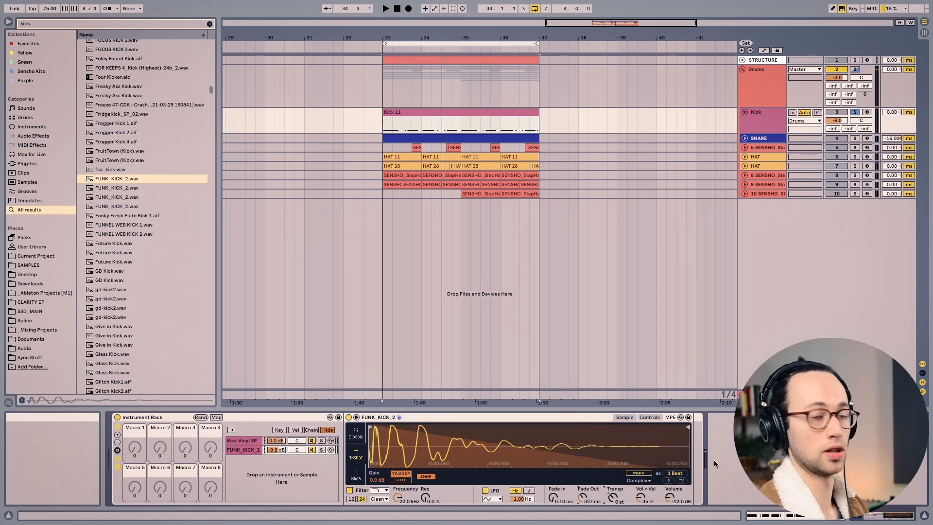
{"action": "left_click_drag", "start_coordinate": [277, 450], "coordinate": [276, 440]}
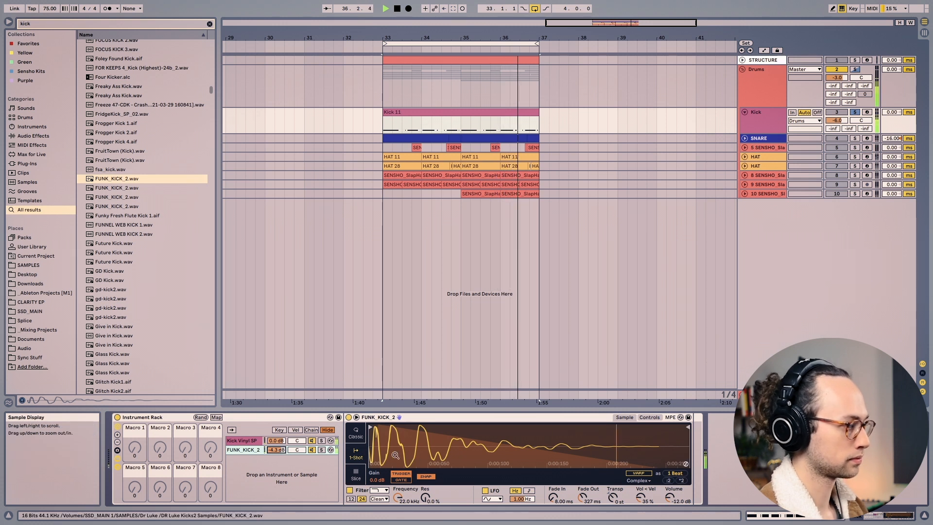
- Delete the FUNK_KICK_2 chain from the Instrument Rack and stop playback
{"action": "key", "text": "Delete"}
{"action": "key", "text": "space"}
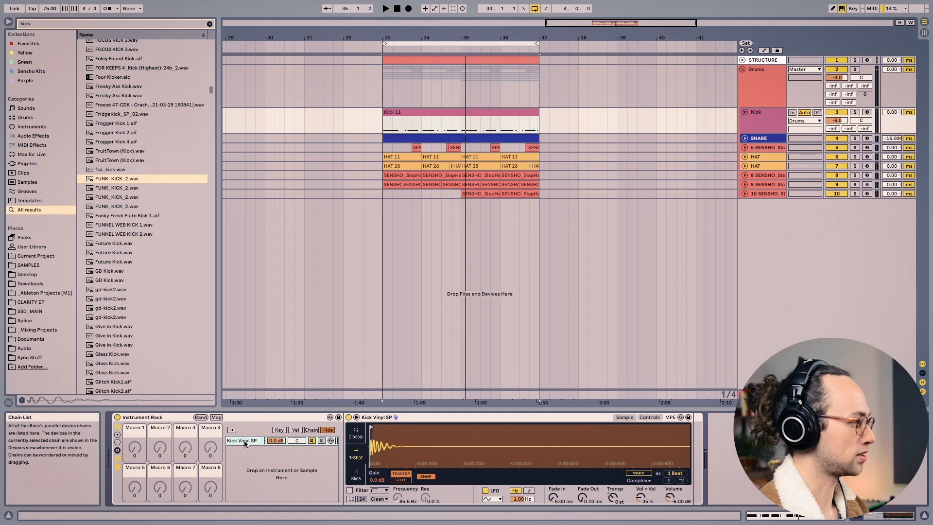
- Duplicate the Kick Vinyl SP chain in the Instrument Rack and rename the copy "-12"
{"action": "key", "text": "super+d"}
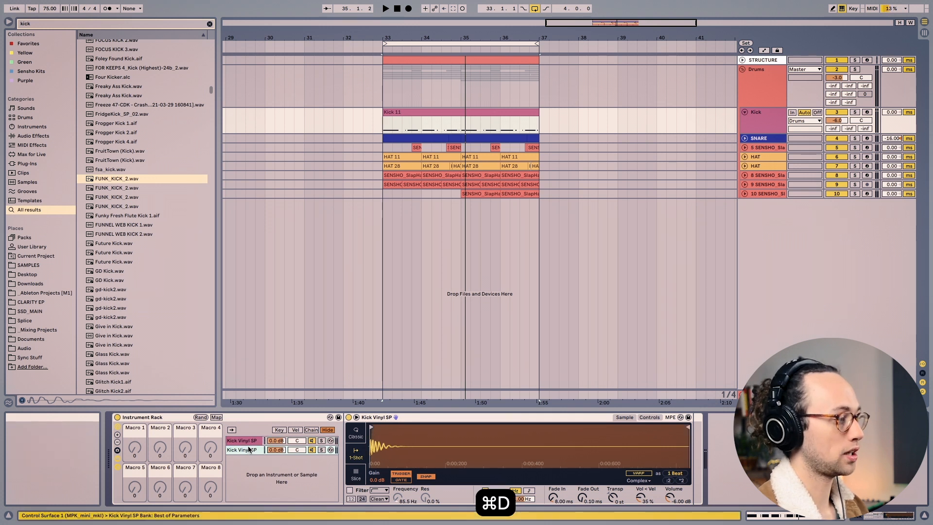
{"action": "key", "text": "super+r"}
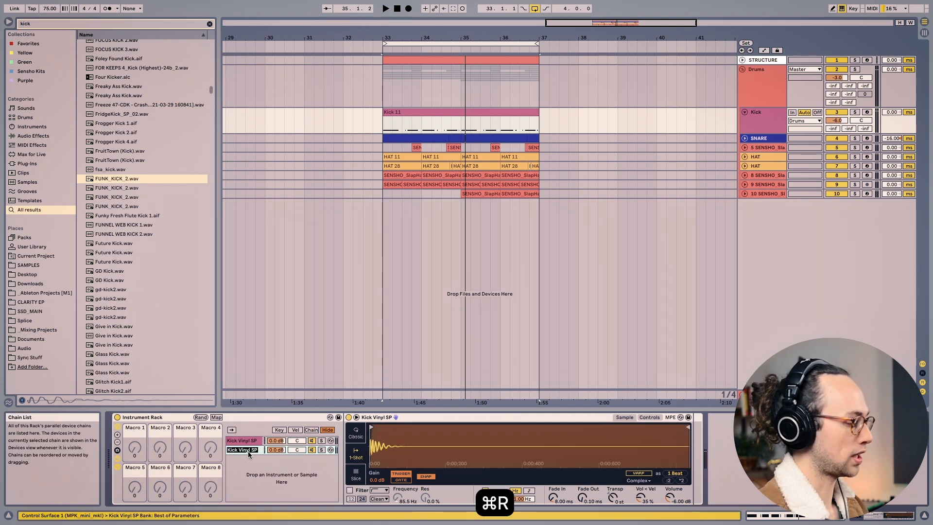
{"action": "type", "text": "-12"}
{"action": "key", "text": "Return"}
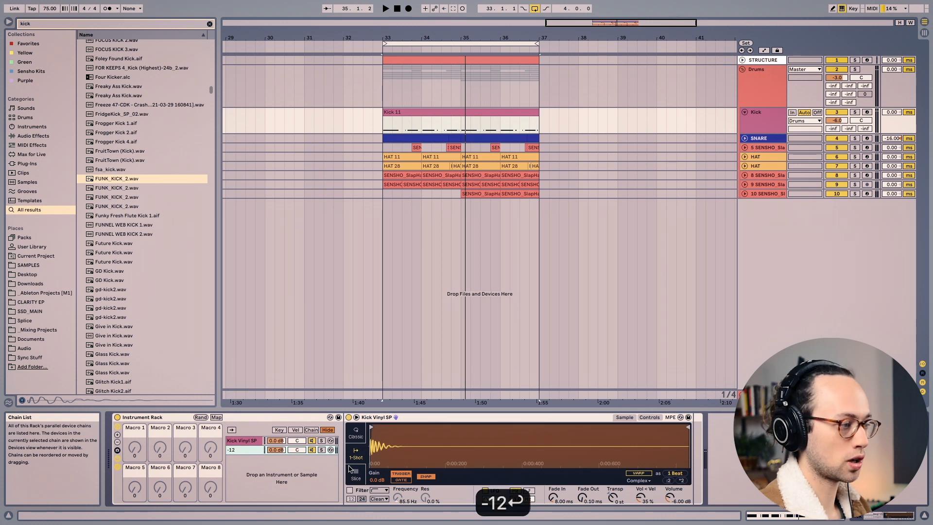
- Transpose the sample in the -12 chain to -12 semitones
{"action": "left_click", "coordinate": [612, 499]}
{"action": "type", "text": "-"}
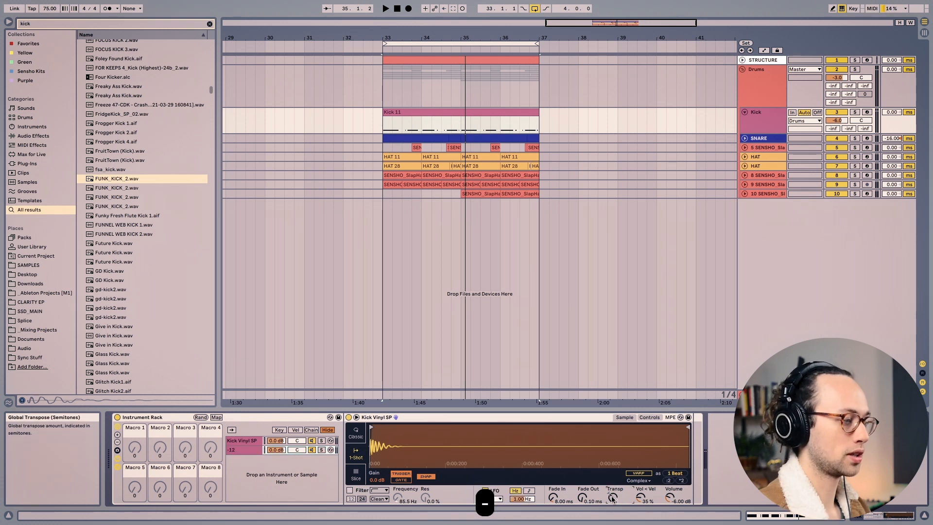
{"action": "type", "text": "12"}
{"action": "key", "text": "Return"}
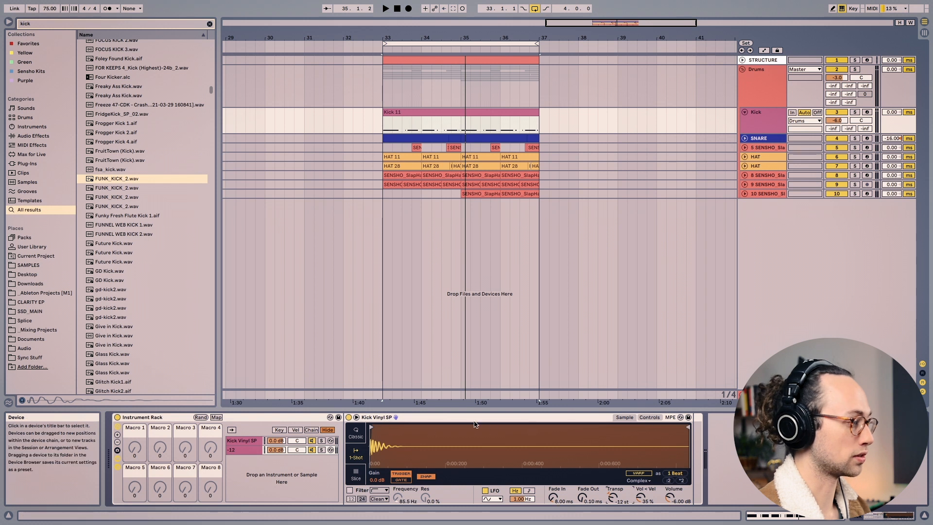
- Lower the -12 chain's volume to -4.3 dB and listen to the layered kick in the loop
{"action": "mouse_move", "coordinate": [276, 452]}
{"action": "left_mouse_down"}
{"action": "mouse_move", "coordinate": [277, 465]}
{"action": "mouse_move", "coordinate": [277, 431]}
{"action": "mouse_move", "coordinate": [277, 442]}
{"action": "left_mouse_up"}
{"action": "key", "text": "space"}
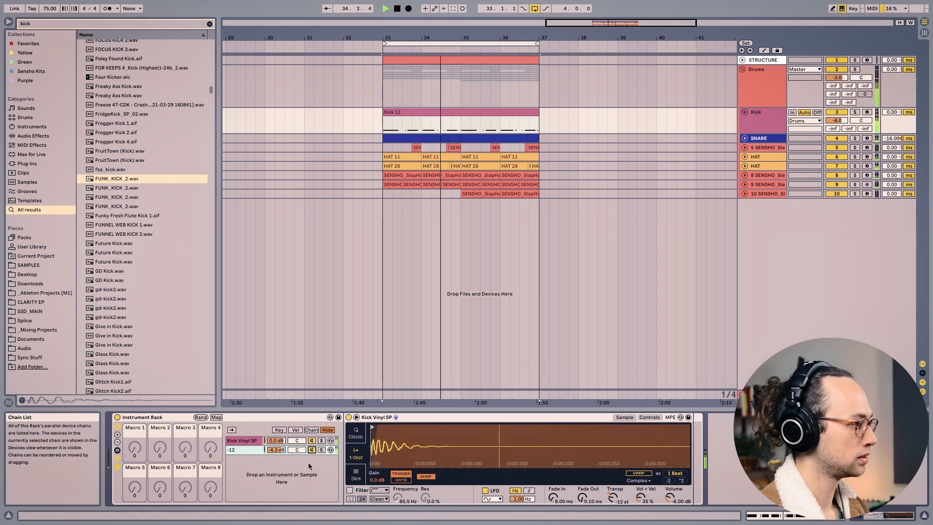
{"action": "key", "text": "space"}
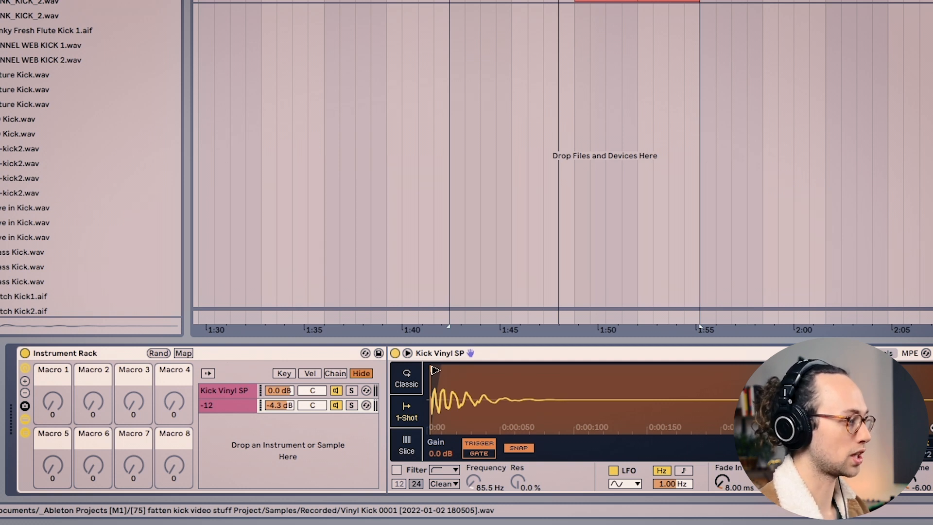
- Play the loop and try shifting the Kick Vinyl SP sample's start point
{"action": "key", "text": "space"}
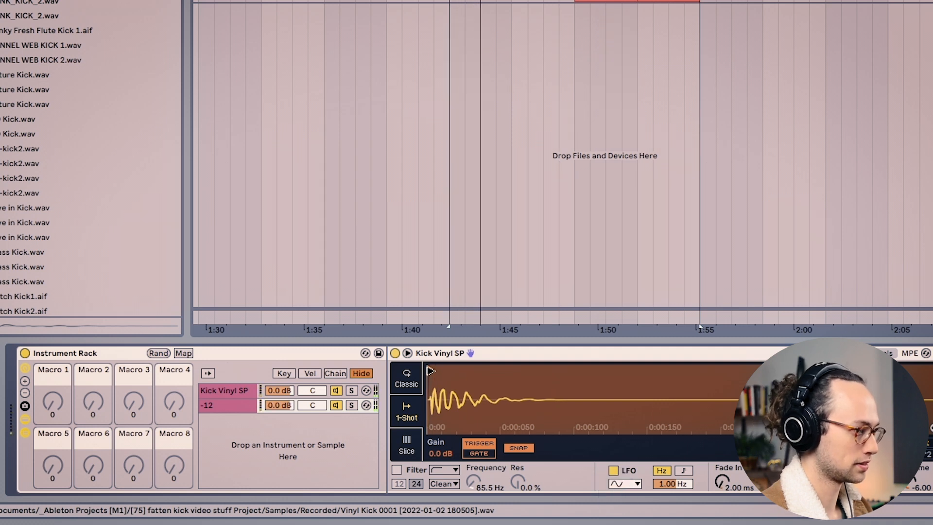
{"action": "left_click_drag", "start_coordinate": [431, 371], "coordinate": [450, 367]}
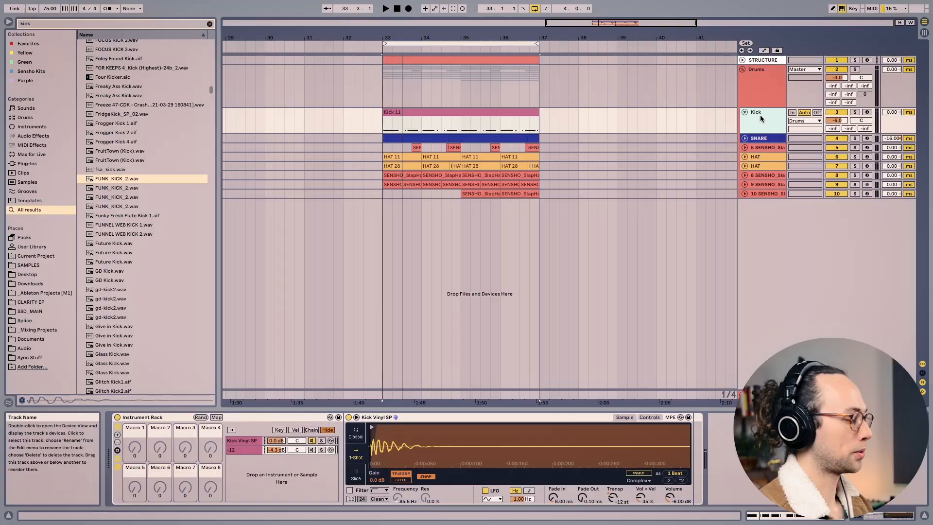
- Insert a new MIDI track below the Kick track and load the Operator instrument on it
{"action": "key", "text": "shift+super+t"}
{"action": "key", "text": "super+f"}
{"action": "type", "text": "operator"}
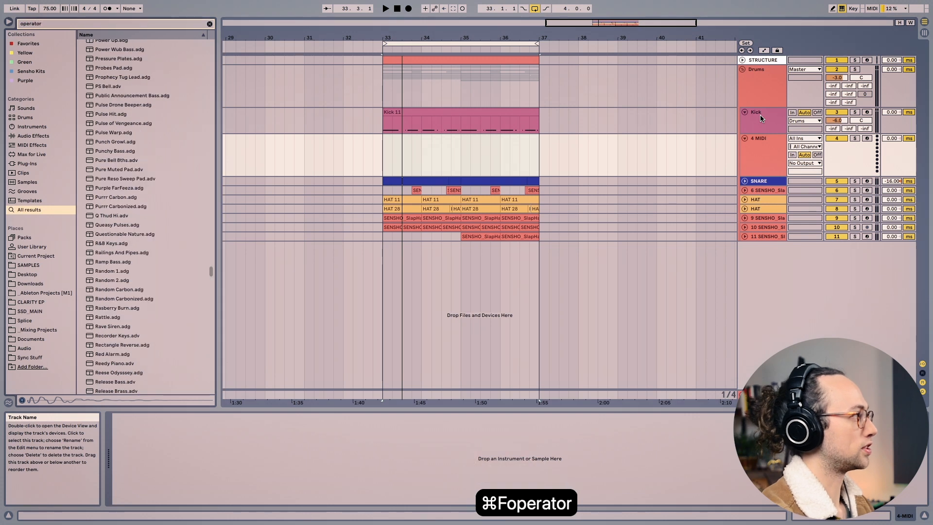
{"action": "key", "text": "Return"}
{"action": "key", "text": "Return"}
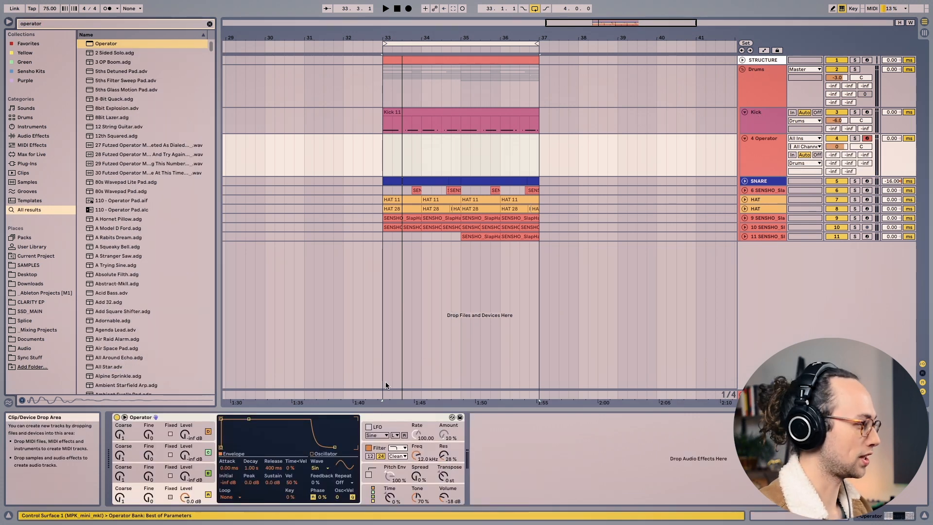
- Copy the Kick 11 clip onto the Operator track and rename the track SUB
{"action": "left_click", "coordinate": [483, 113]}
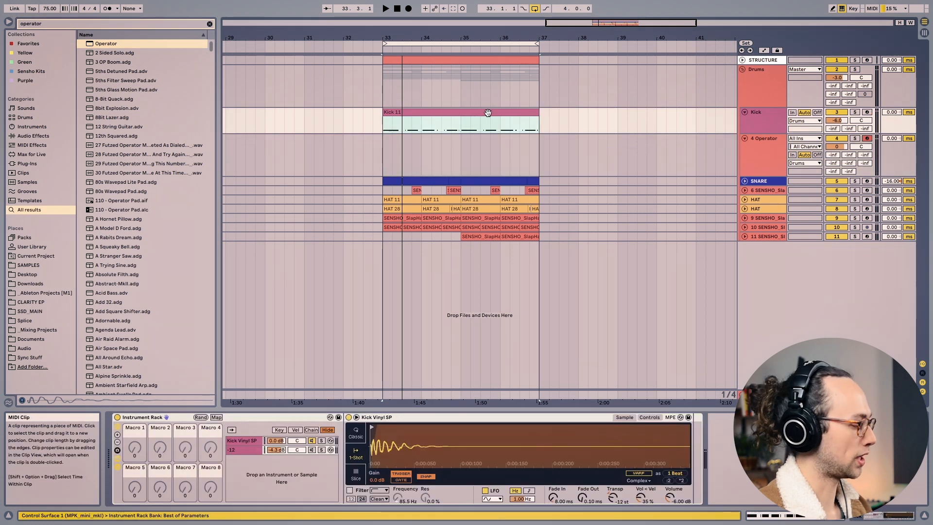
{"action": "left_click_drag", "start_coordinate": [486, 112], "coordinate": [488, 146]}
{"action": "left_click", "coordinate": [757, 157]}
{"action": "key", "text": "super+r"}
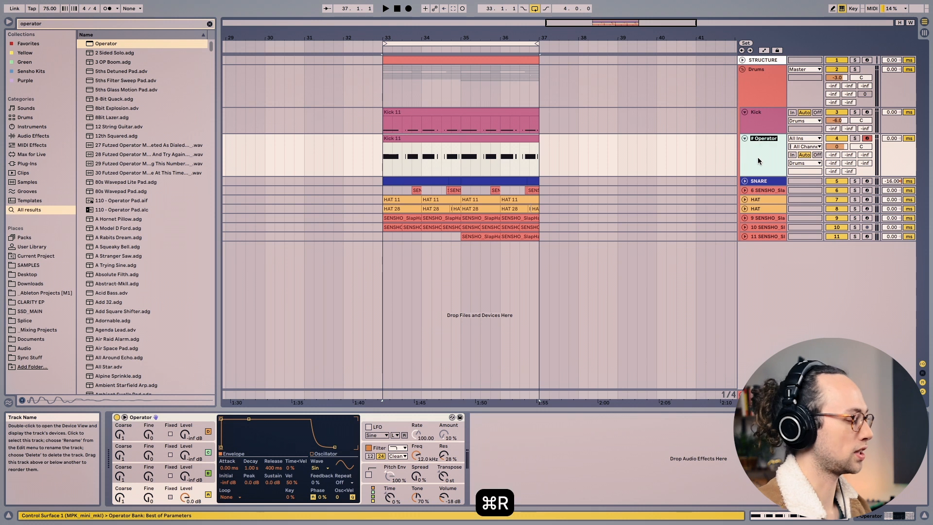
{"action": "type", "text": "SUB"}
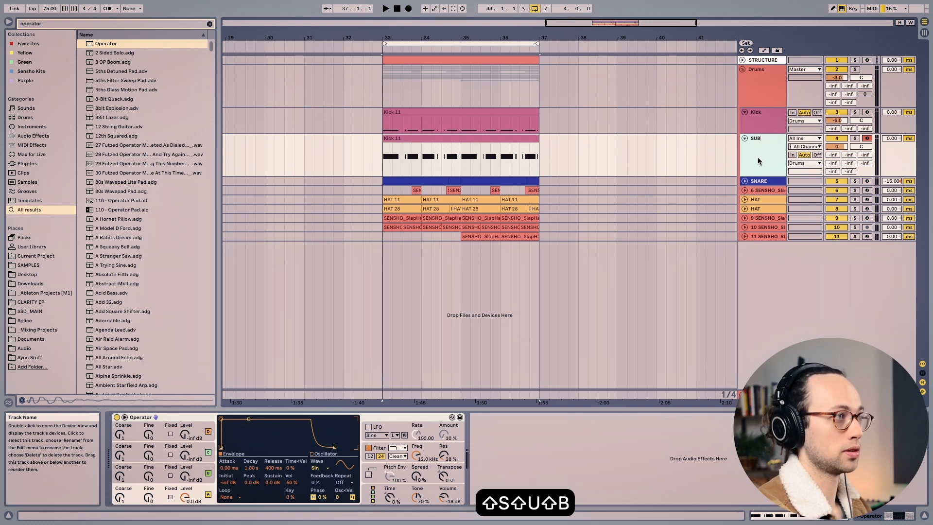
- Audition the soloed SUB track and shape Operator's volume envelope with -inf dB sustain, 345 ms decay and 317 ms release
{"action": "key", "text": "space"}
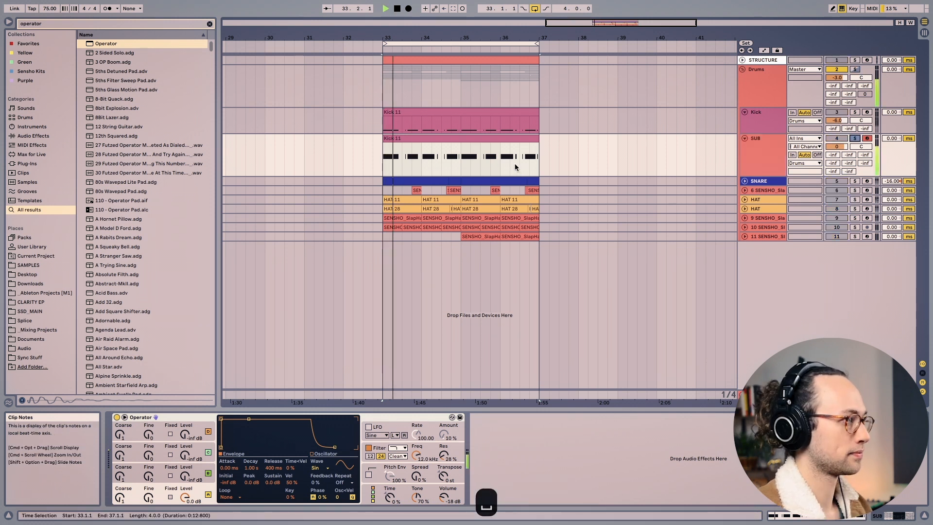
{"action": "key", "text": "space"}
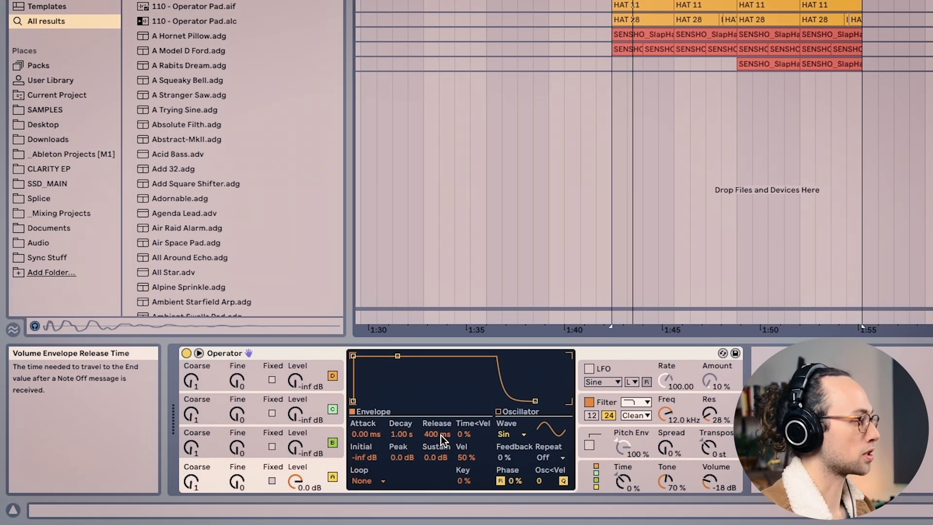
{"action": "left_click_drag", "start_coordinate": [433, 457], "coordinate": [430, 464]}
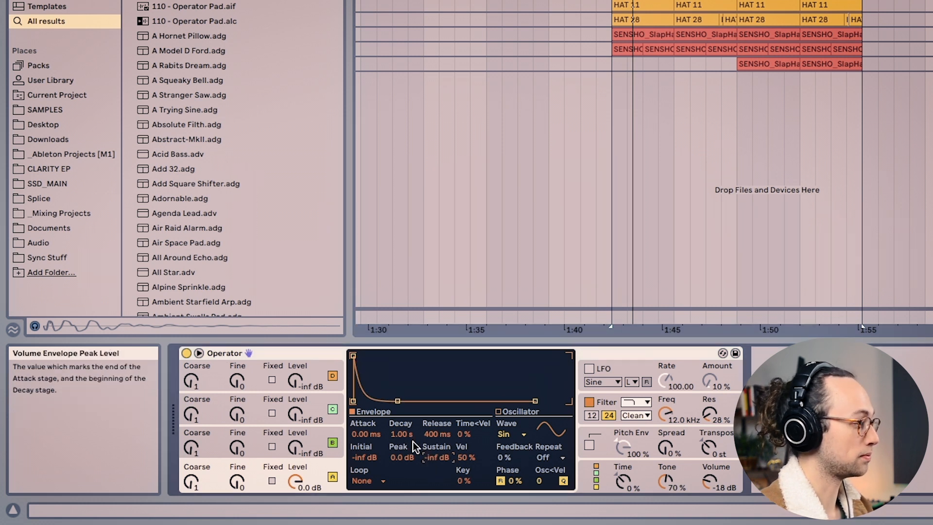
{"action": "left_click_drag", "start_coordinate": [402, 434], "coordinate": [440, 440]}
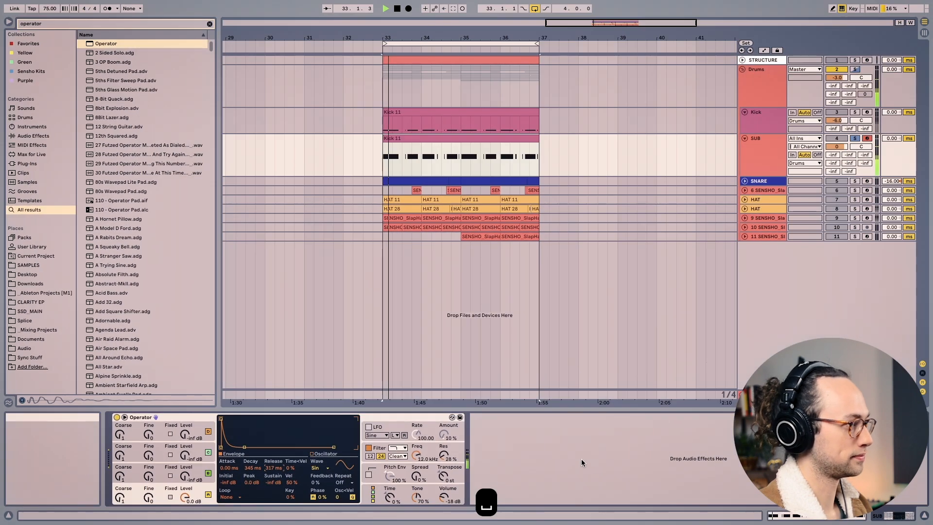
{"action": "key", "text": "space"}
- Transpose all notes of the SUB track's clip down two octaves to C1, listening at C2 along the way
{"action": "left_click", "coordinate": [519, 140]}
{"action": "double_click", "coordinate": [519, 140]}
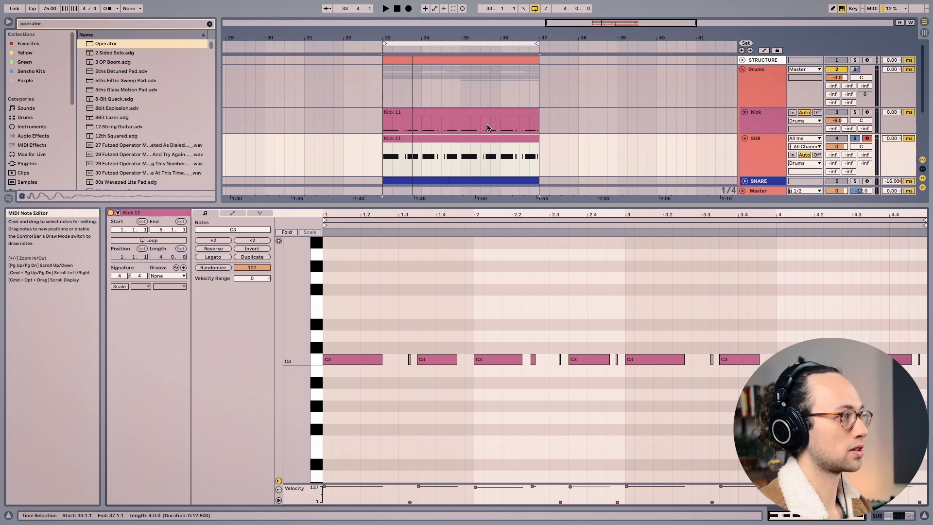
{"action": "key", "text": "super+a"}
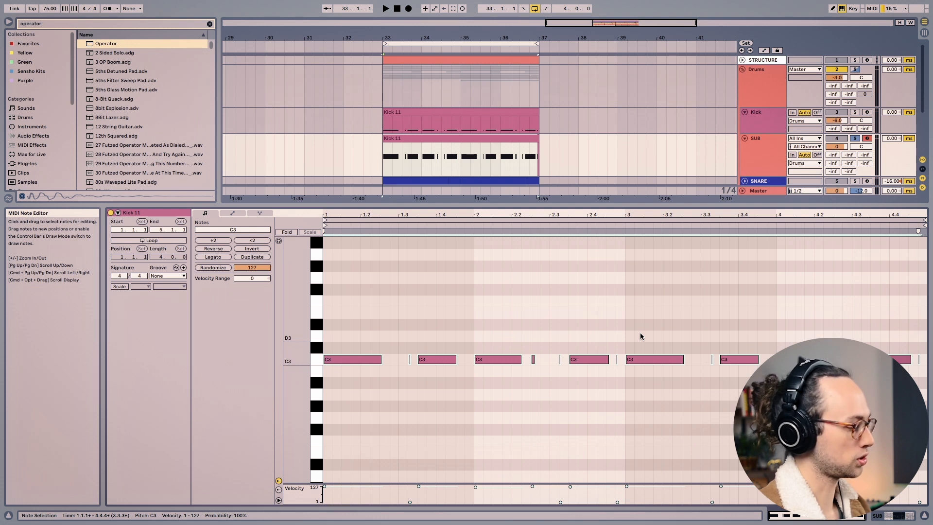
{"action": "key", "text": "shift+Down"}
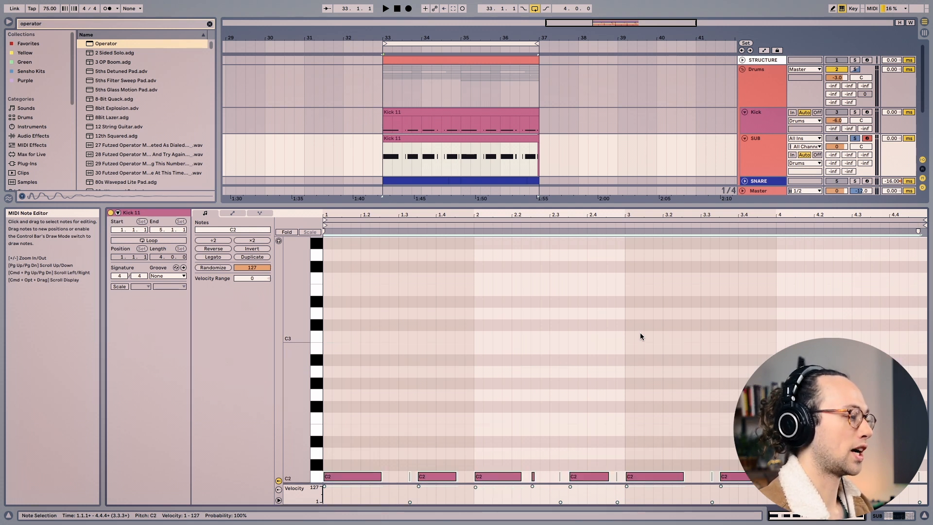
{"action": "key", "text": "space"}
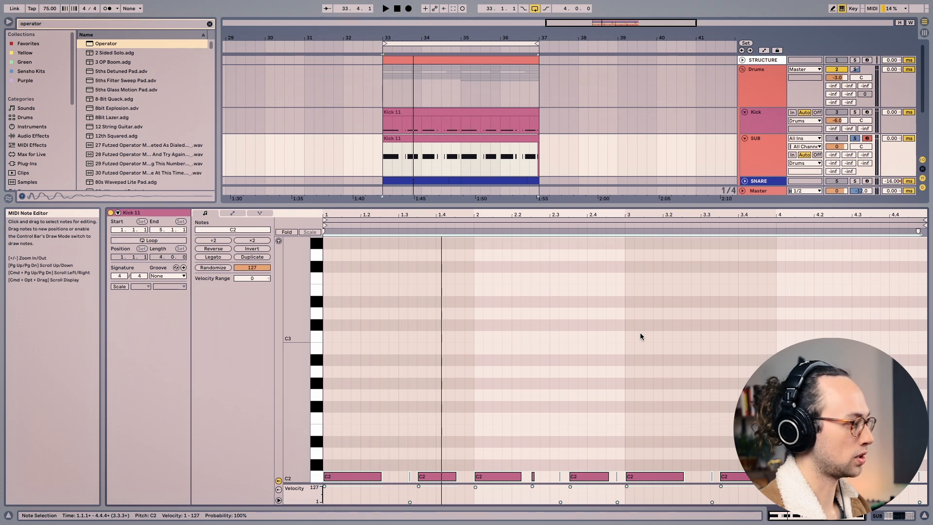
{"action": "key", "text": "shift+Down"}
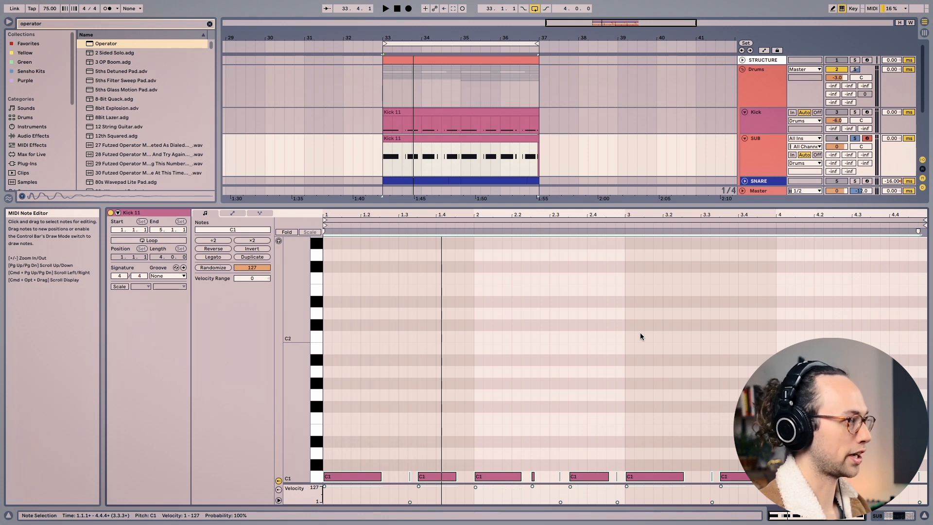
- Transpose all notes of the SUB clip down two semitones to A#0 and audition them
{"action": "key", "text": "space"}
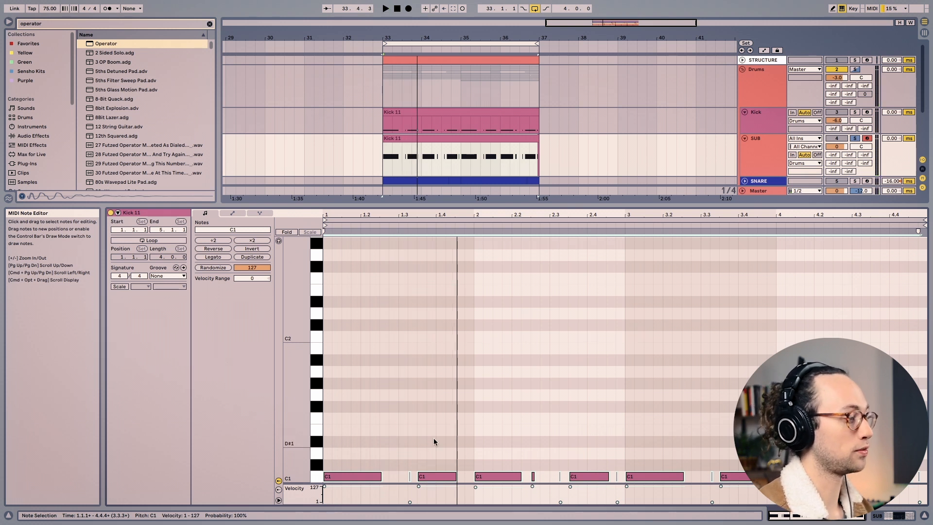
{"action": "left_click", "coordinate": [312, 479]}
{"action": "key", "text": "Down"}
{"action": "key", "text": "Down"}
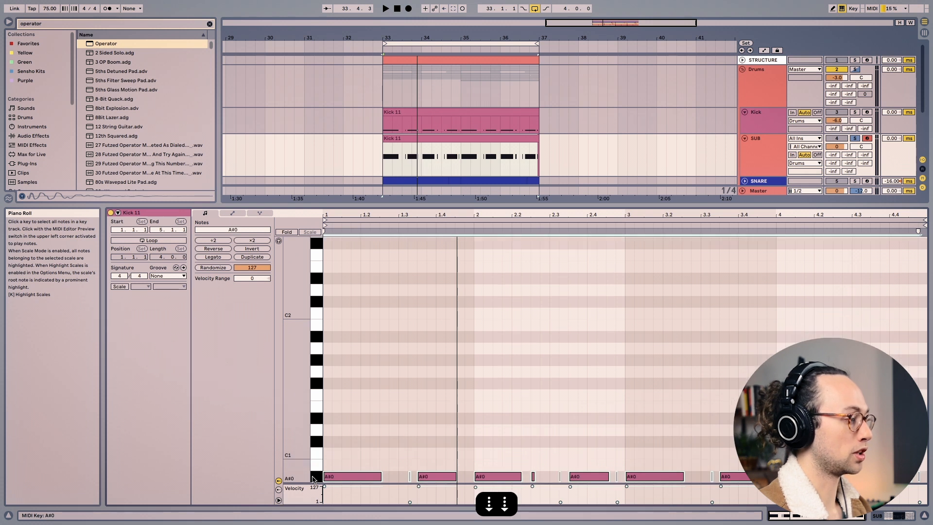
{"action": "key", "text": "space"}
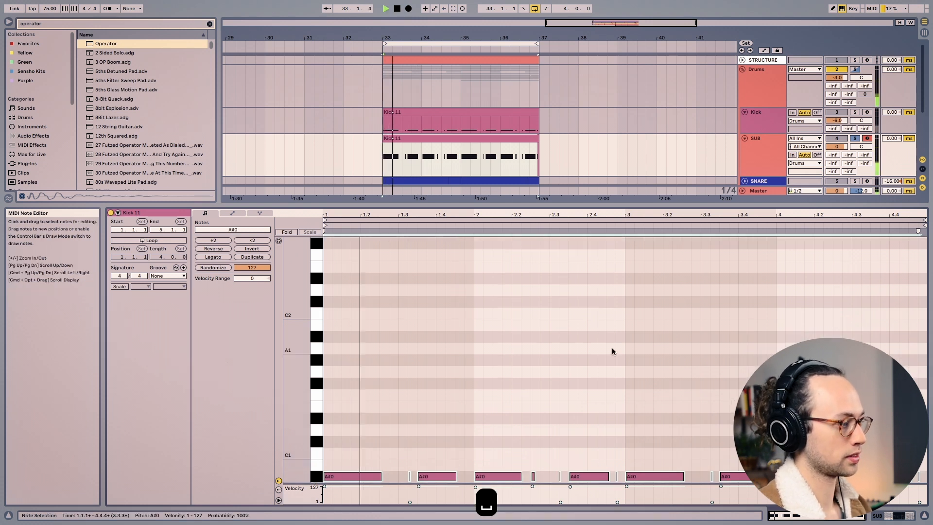
{"action": "key", "text": "space"}
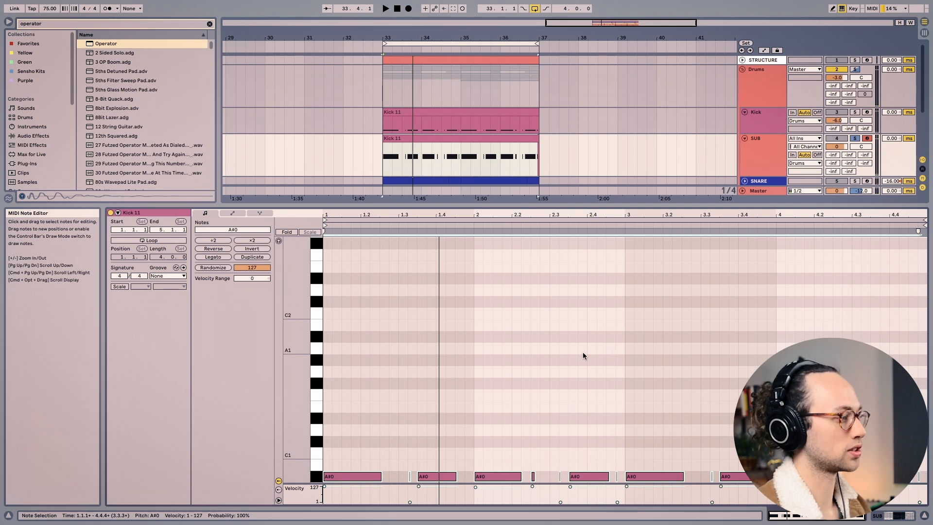
- Listen to the Kick and SUB tracks together and in the full beat, balancing the SUB volume at -4.9 dB and the -12 chain at -6.2 dB
{"action": "left_click", "coordinate": [855, 113]}
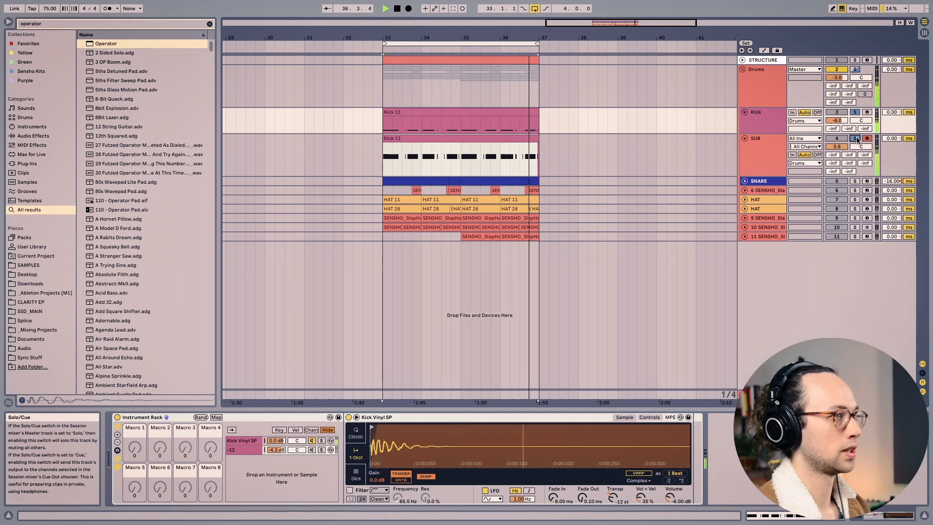
{"action": "key", "text": "space"}
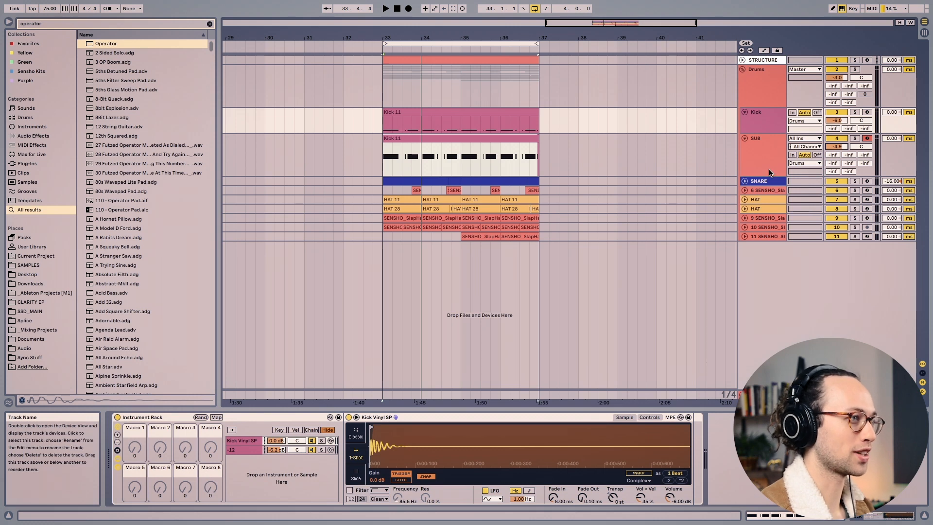
{"action": "left_click", "coordinate": [760, 147]}
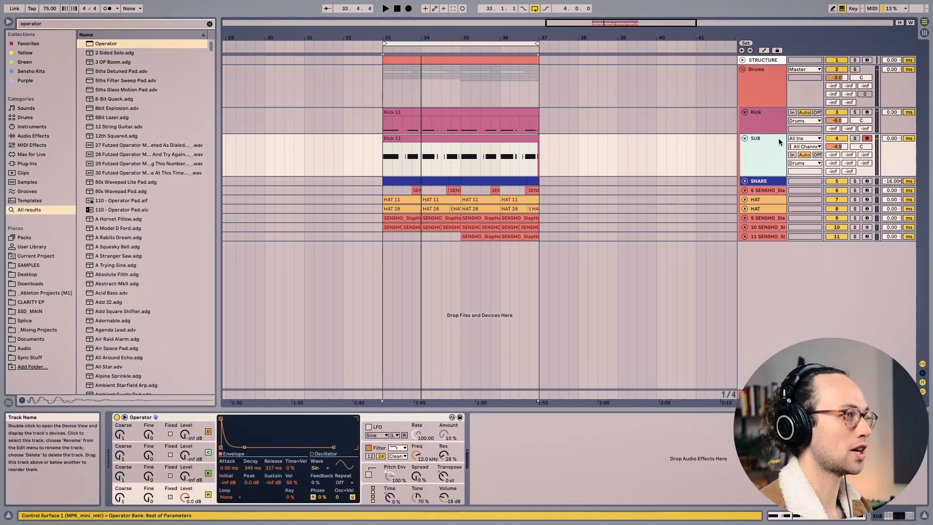
{"action": "left_click", "coordinate": [762, 112]}
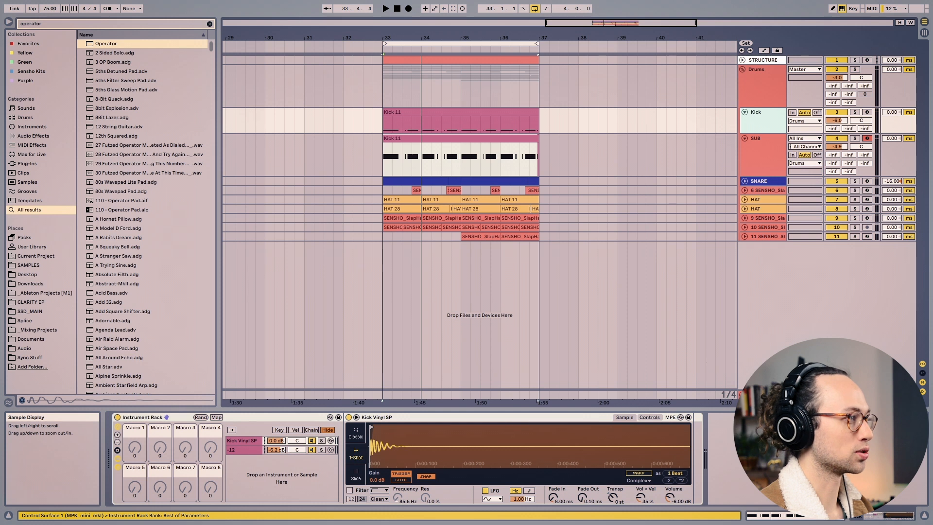
{"action": "key", "text": "space"}
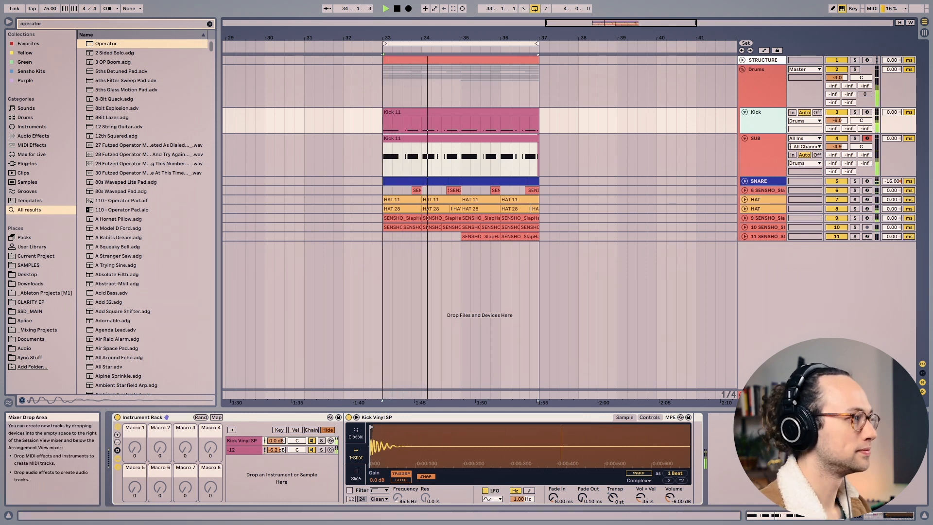
{"action": "key", "text": "space"}
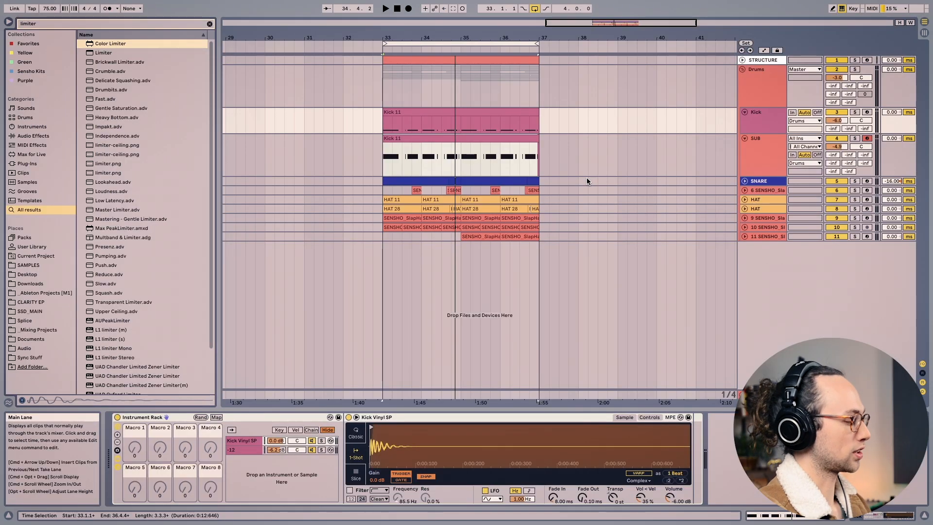
- Find the L1 limiter Stereo plug-in and load it on the Kick track
{"action": "key", "text": "super+f"}
{"action": "type", "text": "limiter"}
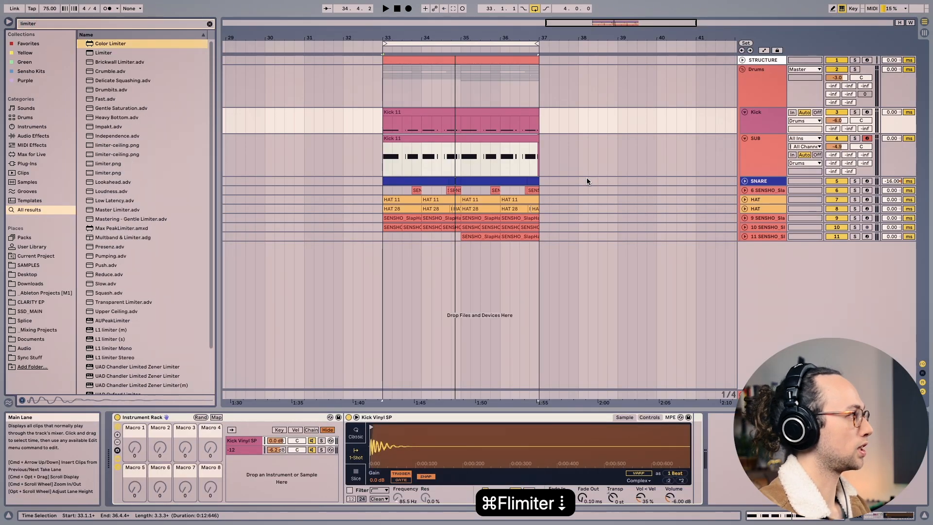
{"action": "double_click", "coordinate": [136, 357]}
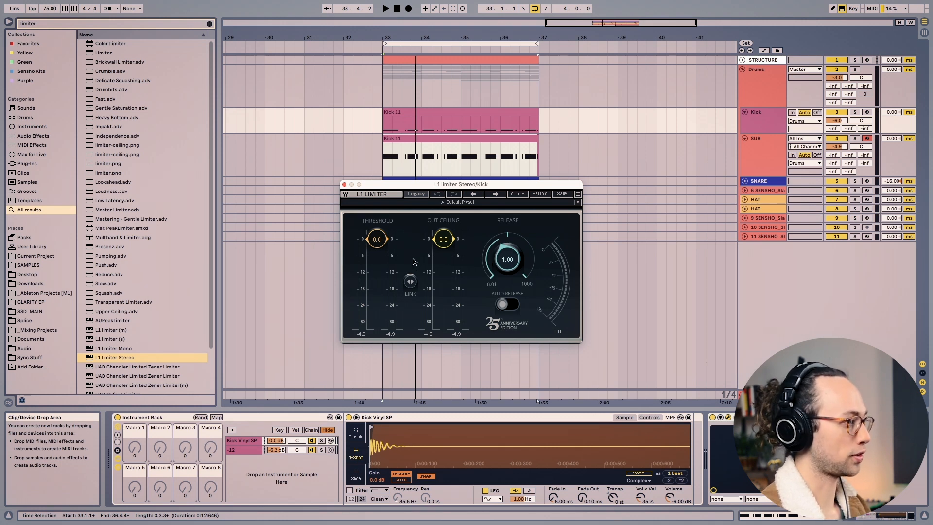
- Solo the Kick track and lower the limiter's linked threshold and output ceiling to -12.3 while it plays
{"action": "key", "text": "space"}
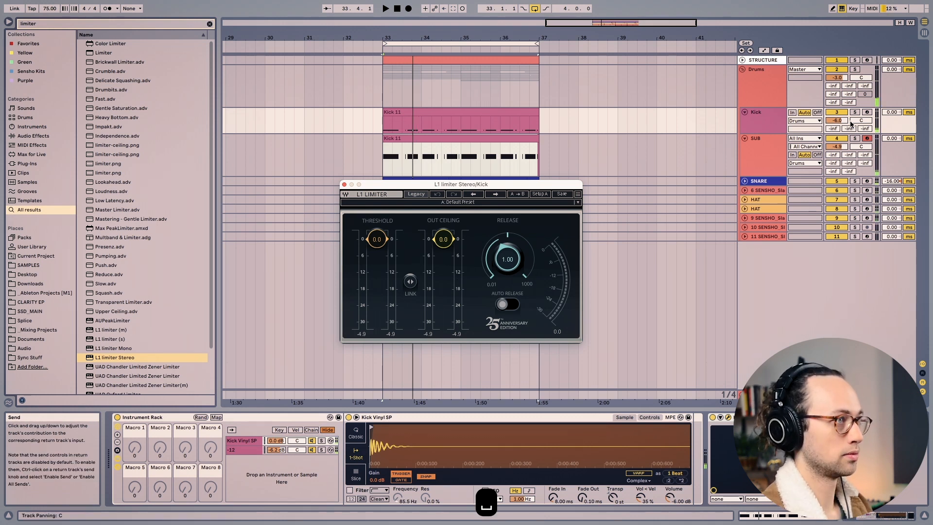
{"action": "left_click", "coordinate": [855, 112]}
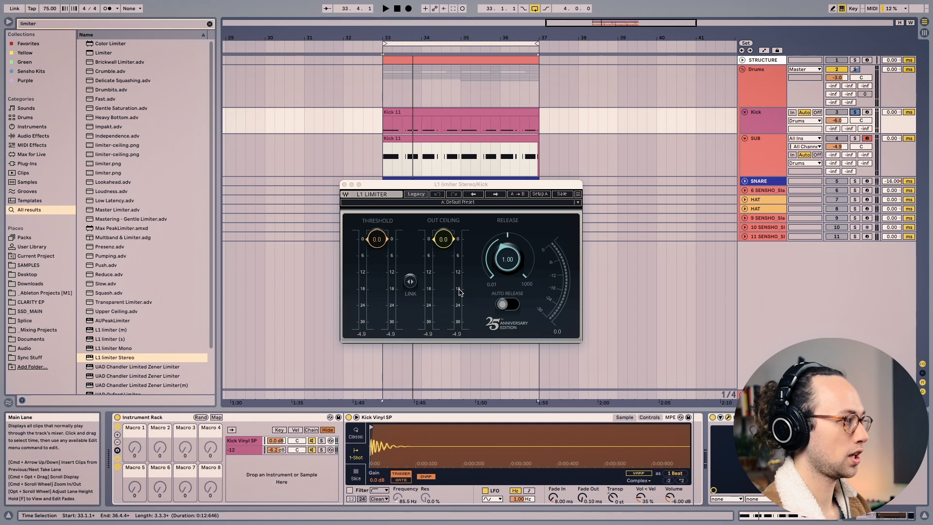
{"action": "key", "text": "space"}
{"action": "left_click_drag", "start_coordinate": [377, 239], "coordinate": [410, 282]}
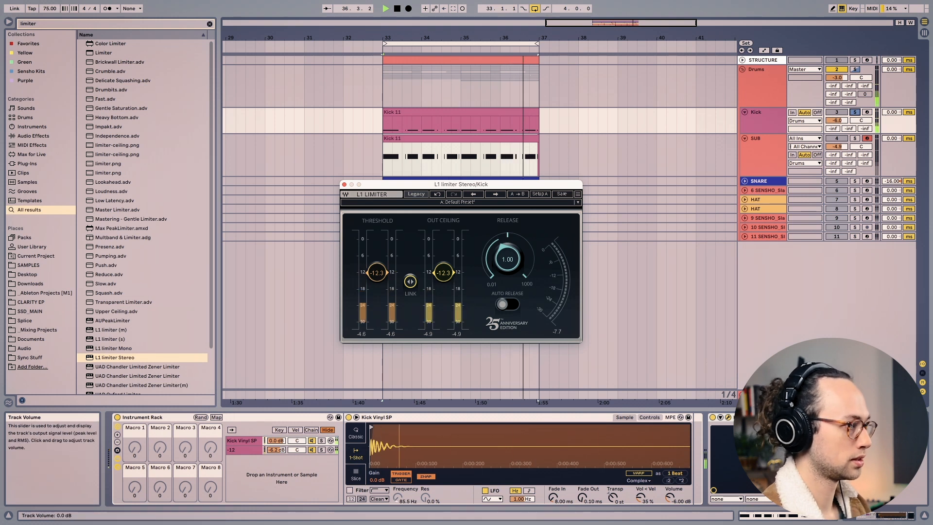
{"action": "key", "text": "space"}
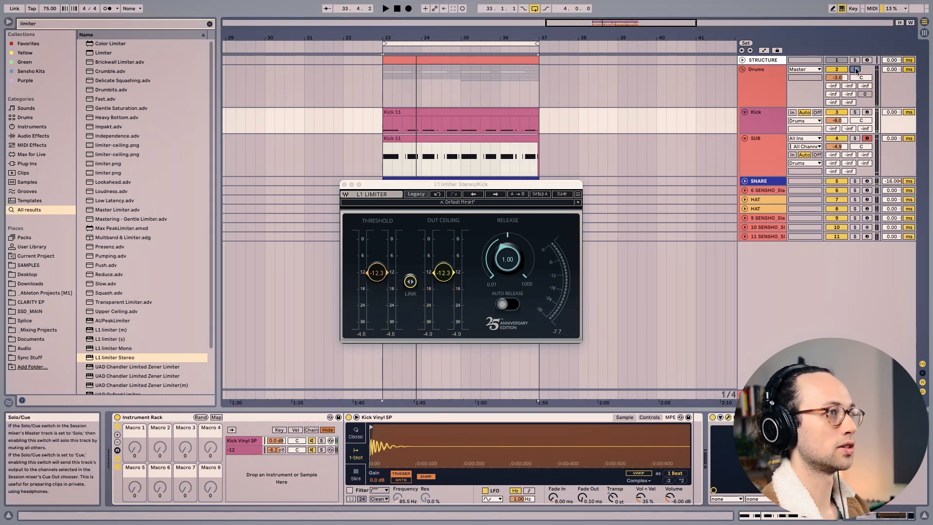
- Lower the SUB volume to -5.5 dB, raise the Kick limiter's output ceiling to -9.5, and audition the drum group
{"action": "key", "text": "space"}
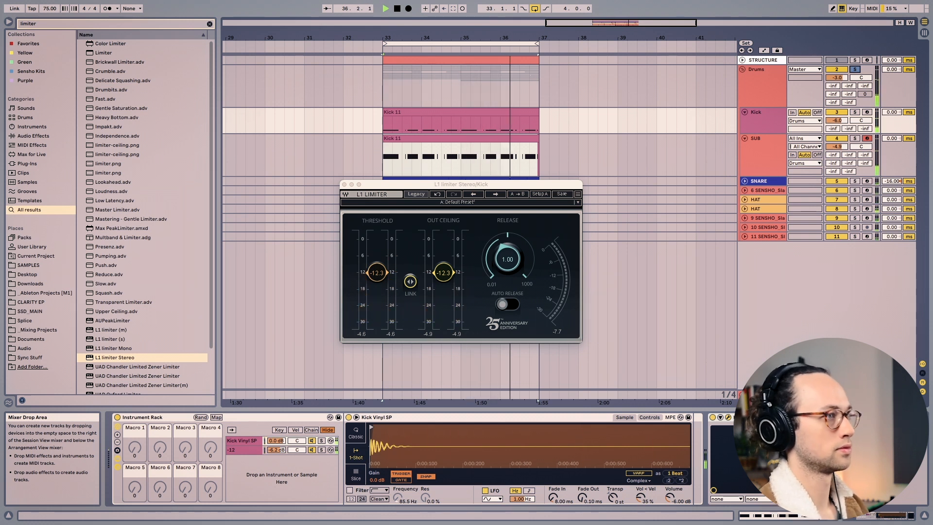
{"action": "left_click_drag", "start_coordinate": [837, 147], "coordinate": [837, 150]}
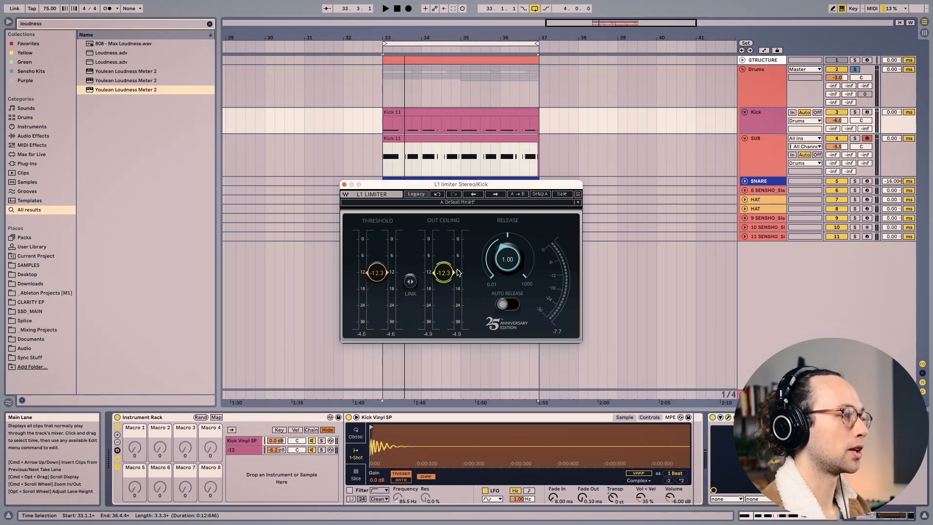
{"action": "left_click_drag", "start_coordinate": [456, 270], "coordinate": [457, 259]}
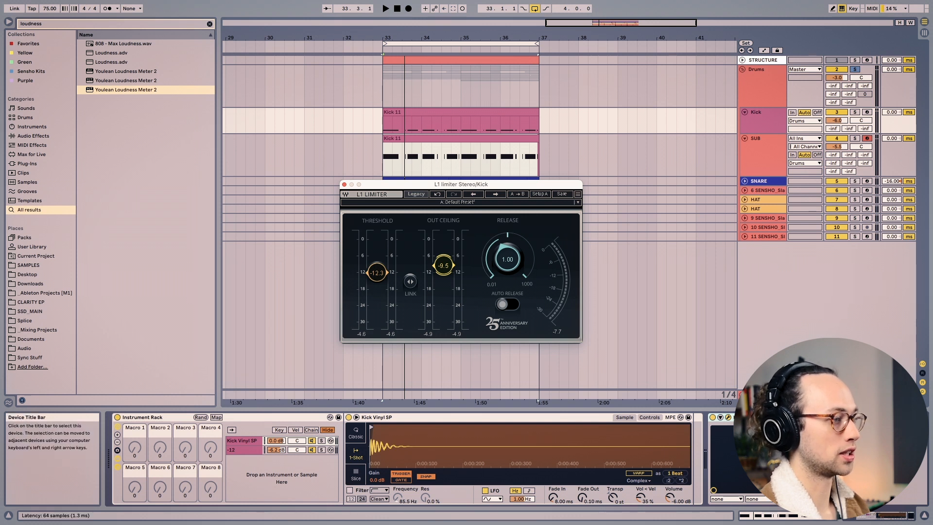
{"action": "key", "text": "space"}
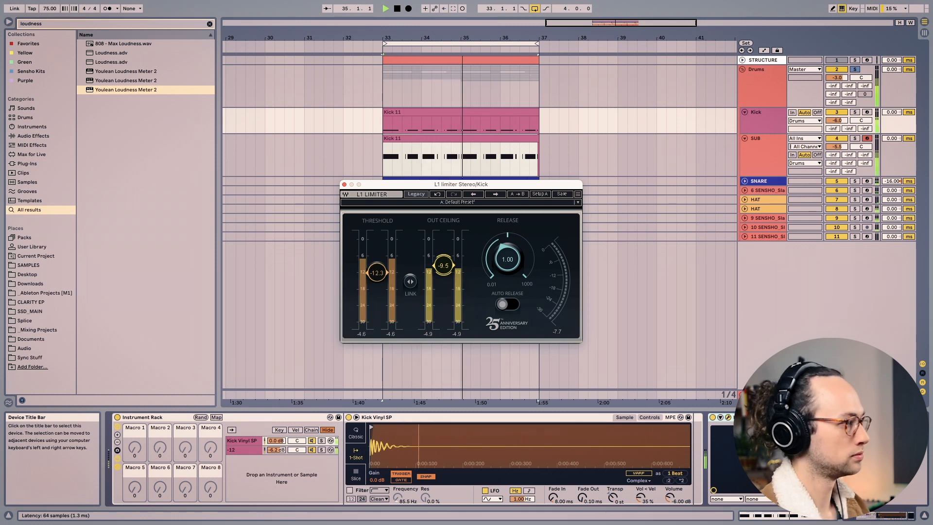
{"action": "key", "text": "space"}
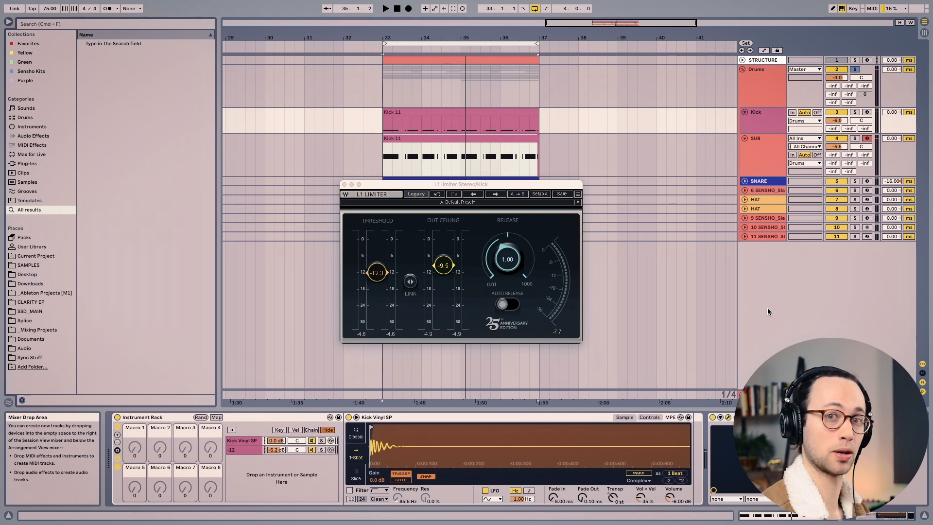
- Load Decapitator on the Kick track and set it to style E with the drive at about 5
{"action": "left_click_drag", "start_coordinate": [416, 186], "coordinate": [415, 181]}
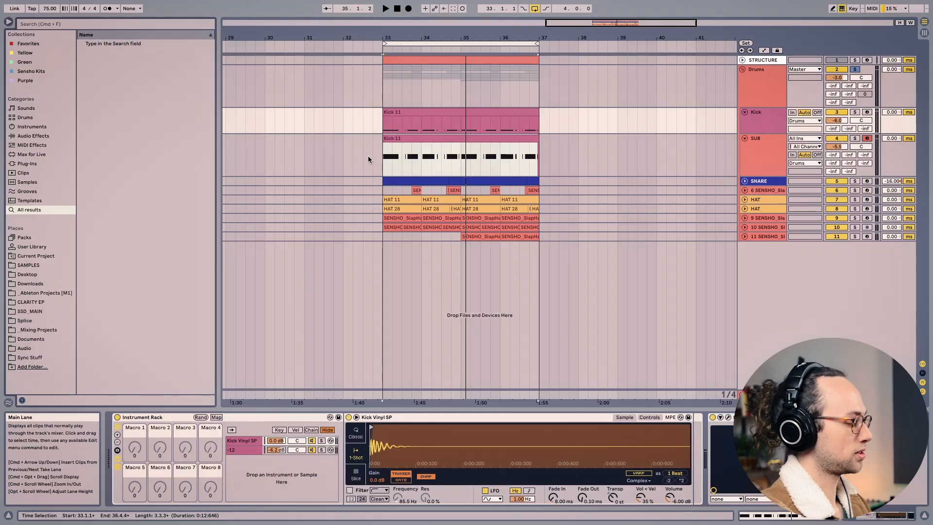
{"action": "key", "text": "super+f"}
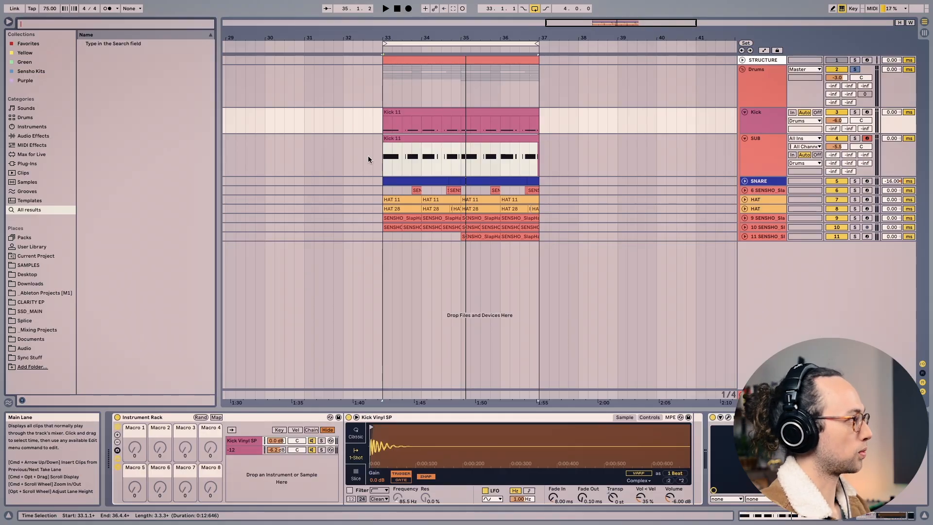
{"action": "type", "text": "decapitat"}
{"action": "key", "text": "Return"}
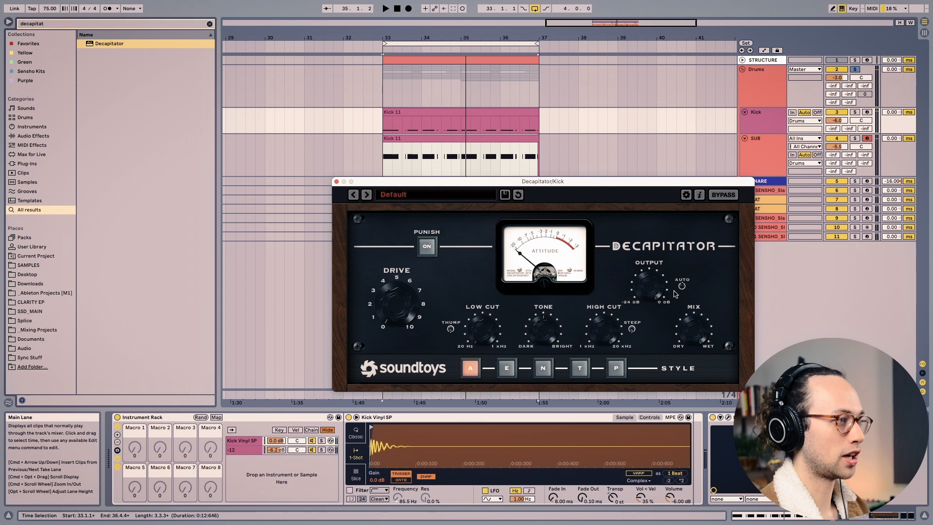
{"action": "left_click_drag", "start_coordinate": [399, 301], "coordinate": [402, 292]}
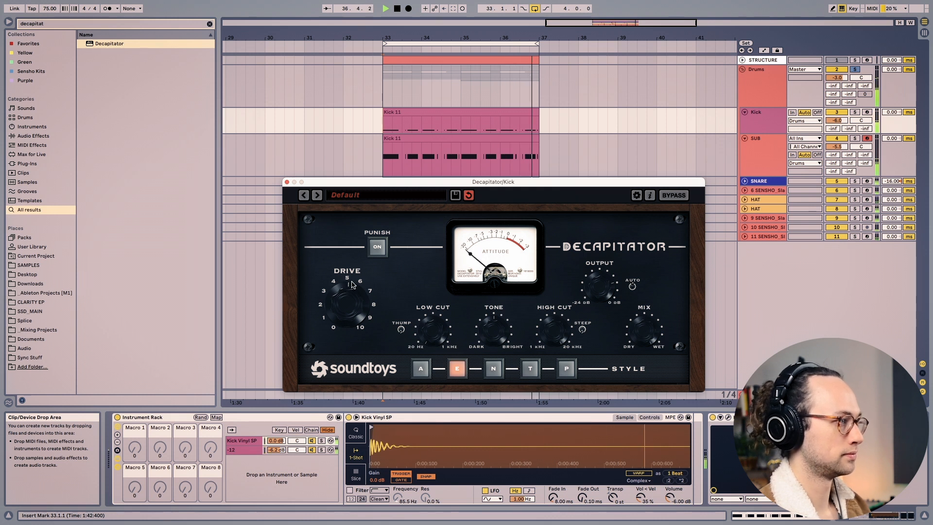
{"action": "key", "text": "space"}
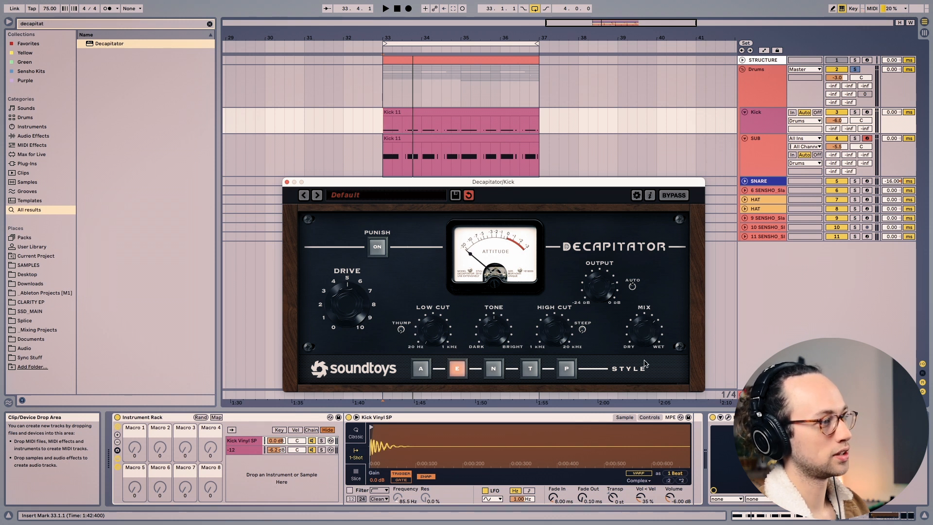
- Compare the drums with and without Decapitator active on the Kick track
{"action": "key", "text": "space"}
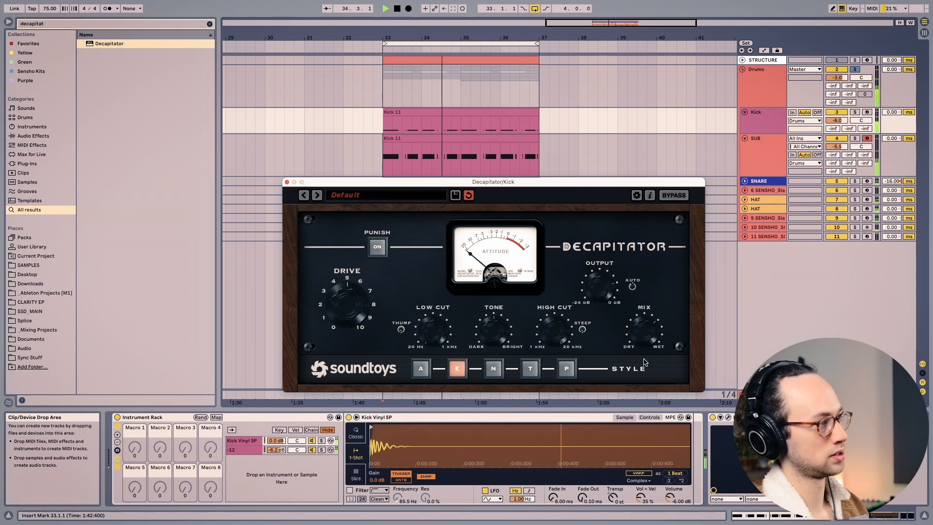
{"action": "key", "text": "space"}
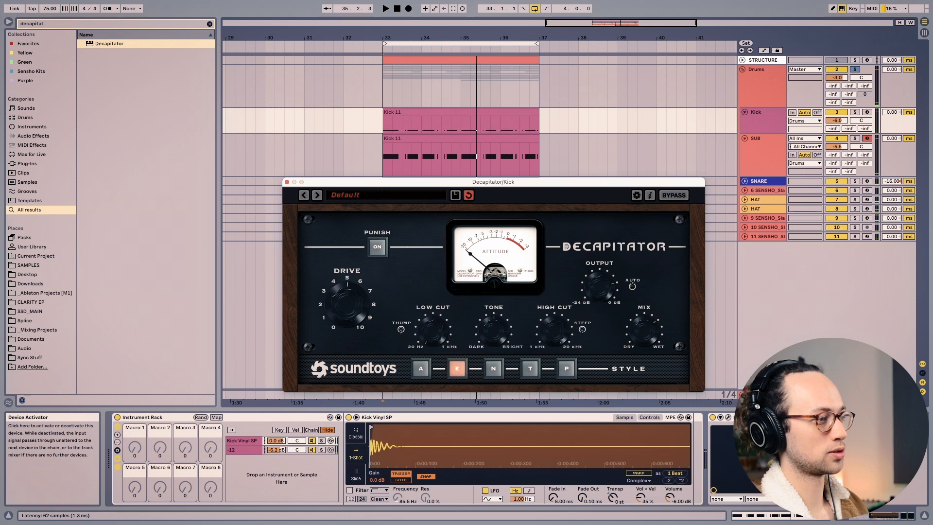
{"action": "left_click", "coordinate": [790, 417]}
{"action": "key", "text": "space"}
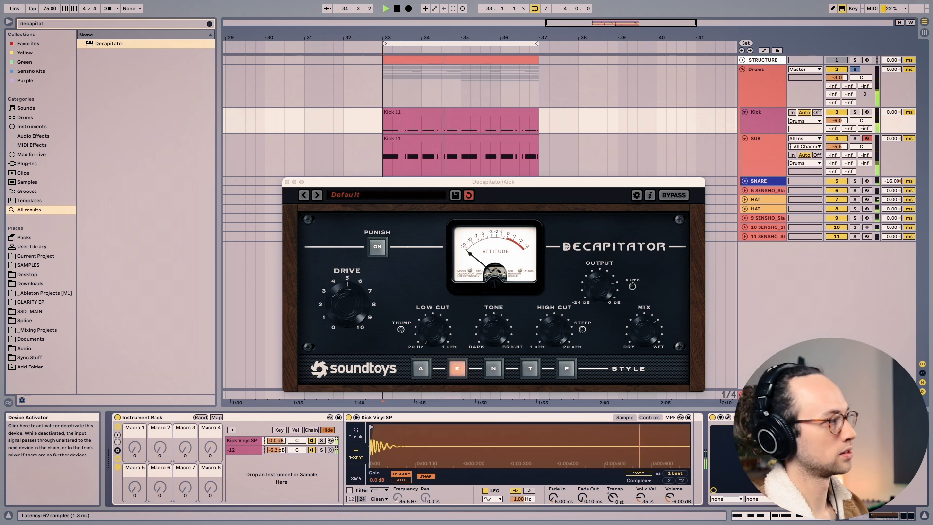
{"action": "key", "text": "space"}
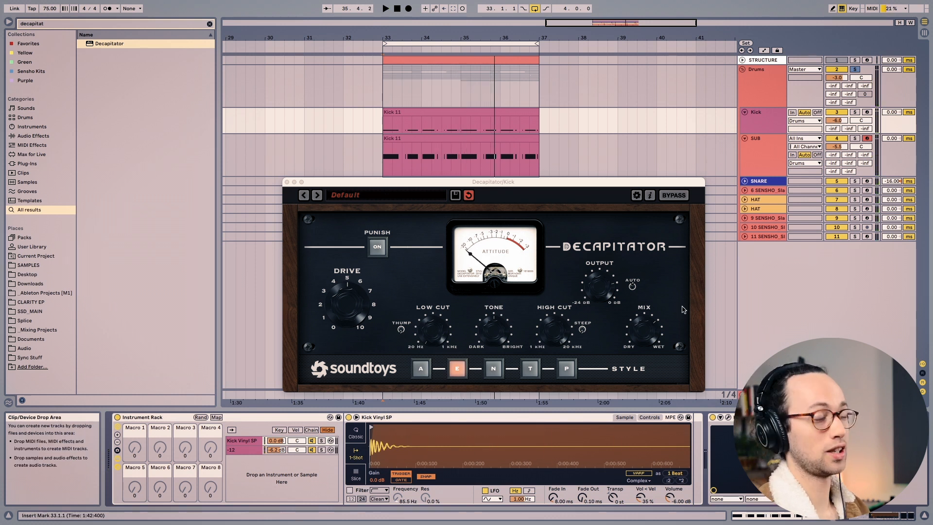
- Push the Kick's L1 limiter harder with a -30.0 threshold and a -15.4 output ceiling, and listen to the drums
{"action": "left_click", "coordinate": [549, 189]}
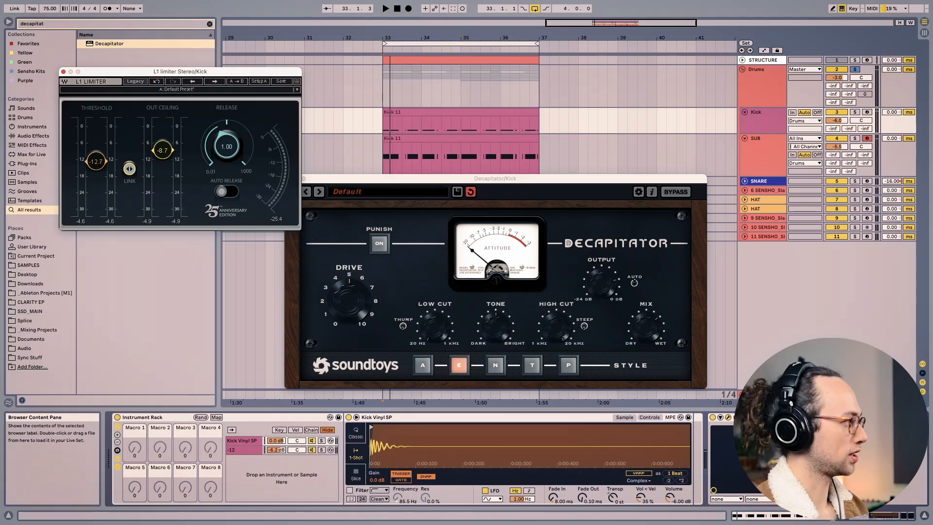
{"action": "left_click_drag", "start_coordinate": [129, 169], "coordinate": [129, 211]}
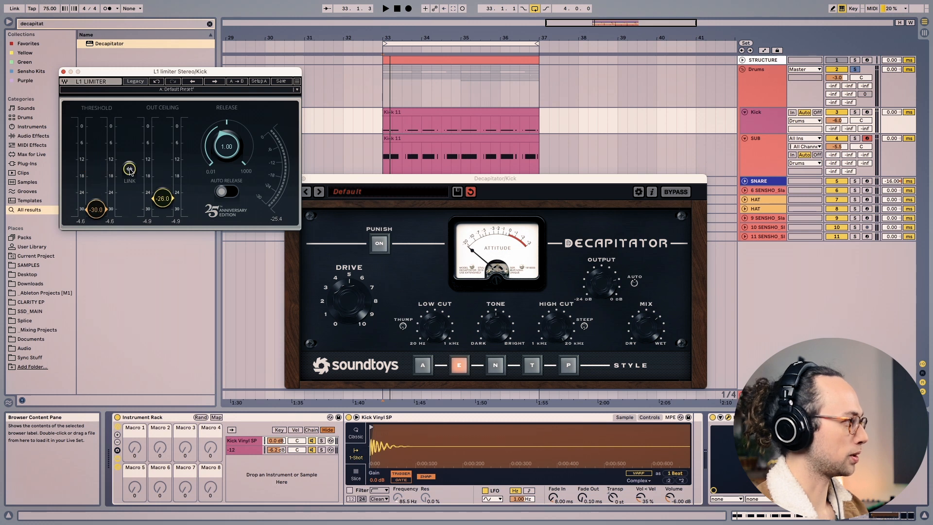
{"action": "key", "text": "space"}
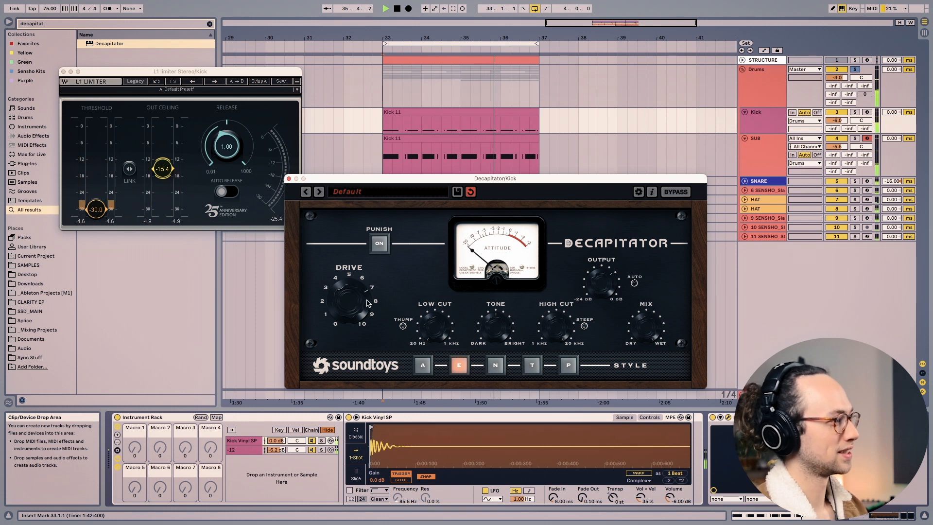
- Add EQ Eight to the Kick track and dip band 5 to about -3.35 dB near 696 Hz during playback
{"action": "key", "text": "space"}
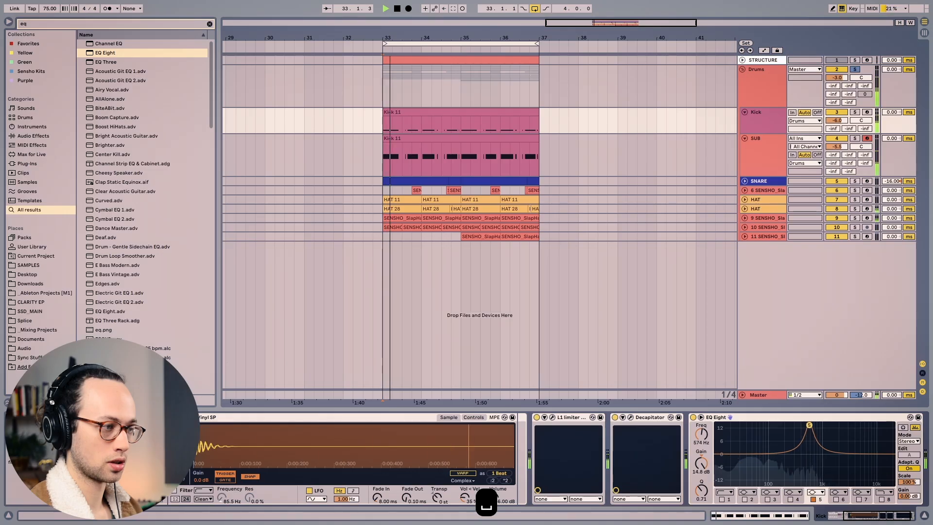
{"action": "left_click_drag", "start_coordinate": [809, 426], "coordinate": [813, 461]}
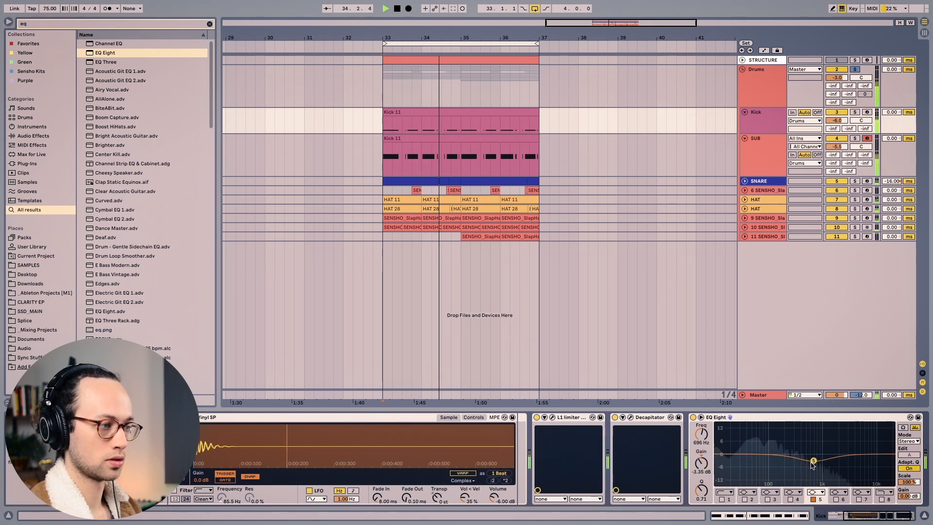
- Enable band 4 in the Kick's EQ Eight and boost it by about 1.9 dB near 74 Hz during playback
{"action": "double_click", "coordinate": [858, 454]}
{"action": "left_click_drag", "start_coordinate": [857, 455], "coordinate": [762, 449]}
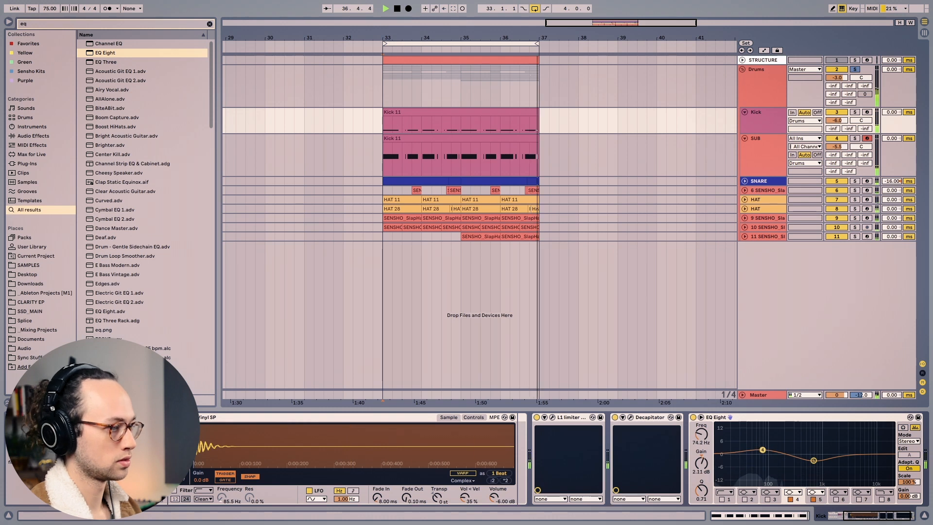
{"action": "key", "text": "space"}
- Listen to the drum loop from the start of bar 33 to judge the processed kick
{"action": "left_click", "coordinate": [459, 160]}
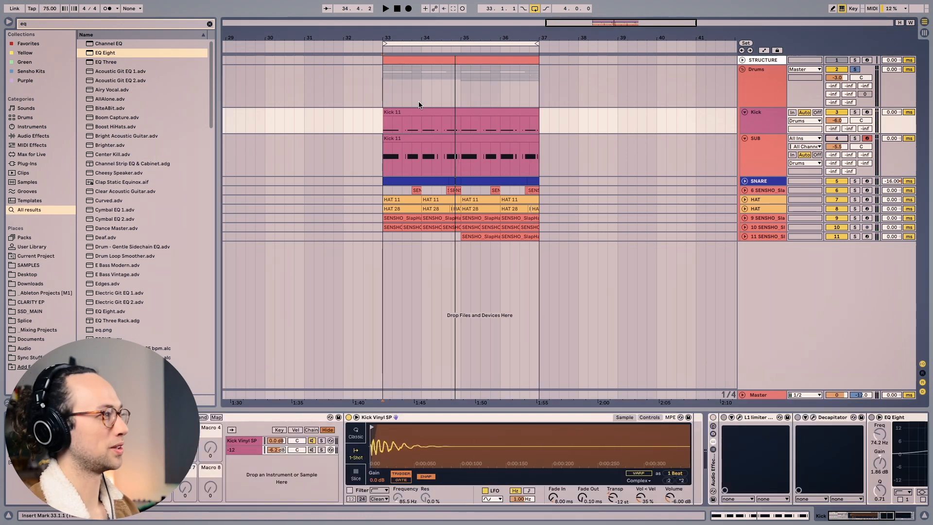
{"action": "left_click", "coordinate": [384, 83]}
{"action": "key", "text": "space"}
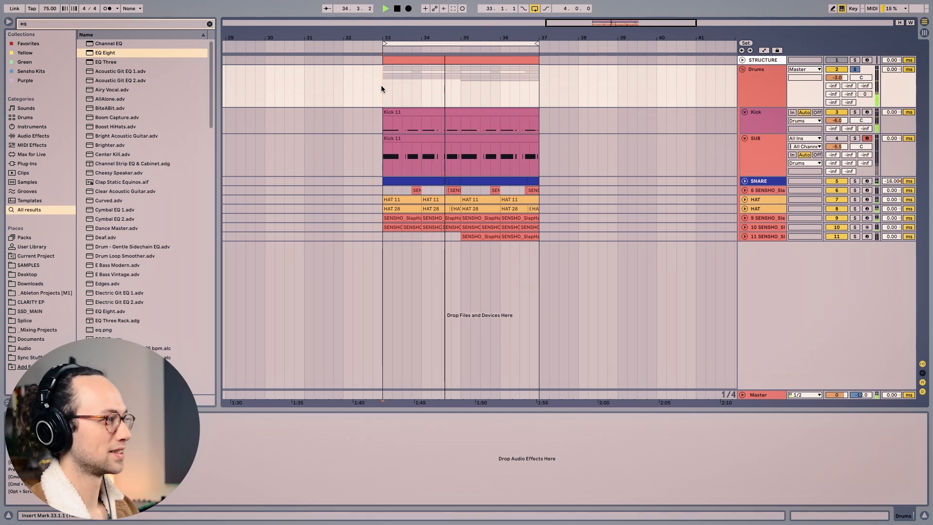
{"action": "key", "text": "space"}
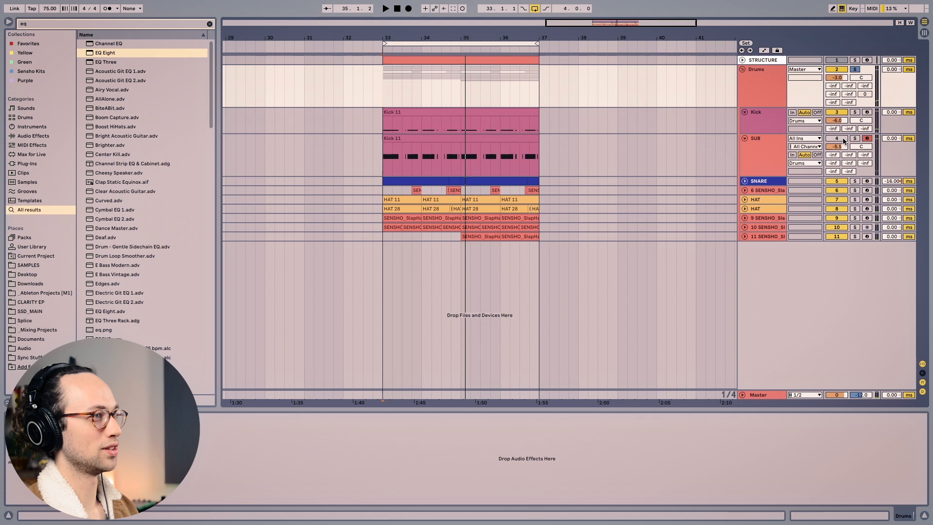
{"action": "key", "text": "Down"}
{"action": "key", "text": "space"}
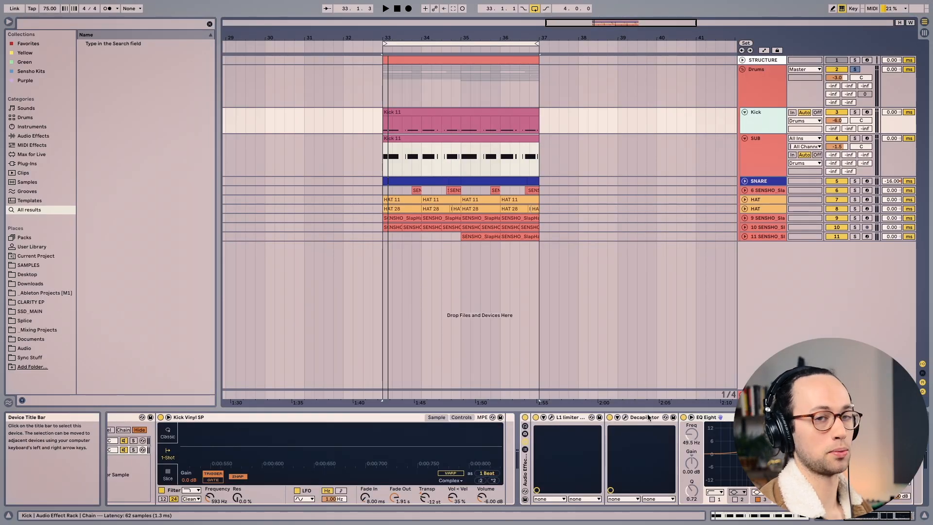
- Compare the drums with the Kick's audio effect rack bypassed and active
{"action": "left_click", "coordinate": [626, 418]}
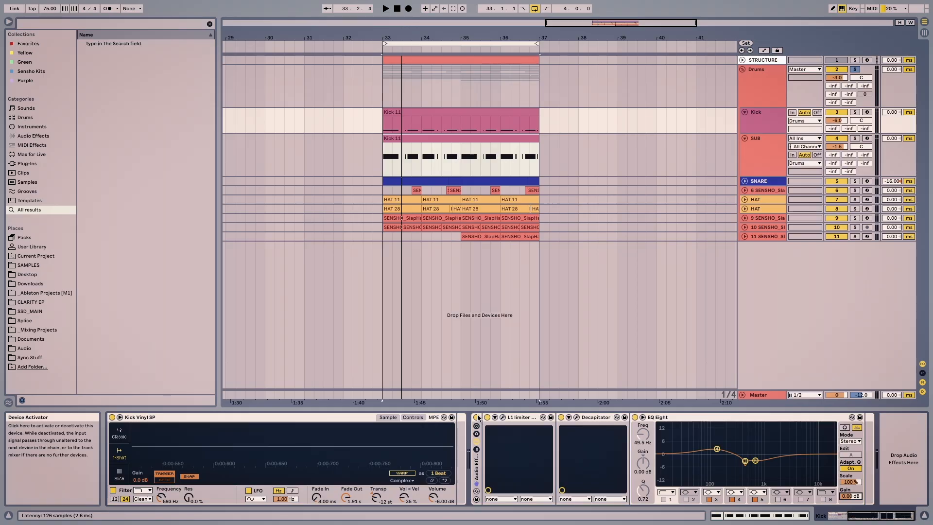
{"action": "left_click", "coordinate": [477, 417]}
{"action": "key", "text": "space"}
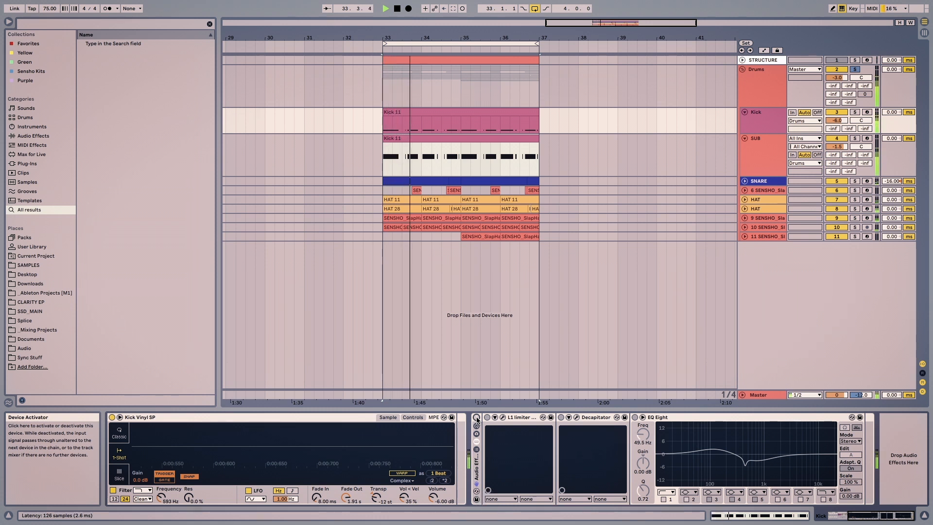
{"action": "left_click", "coordinate": [477, 417]}
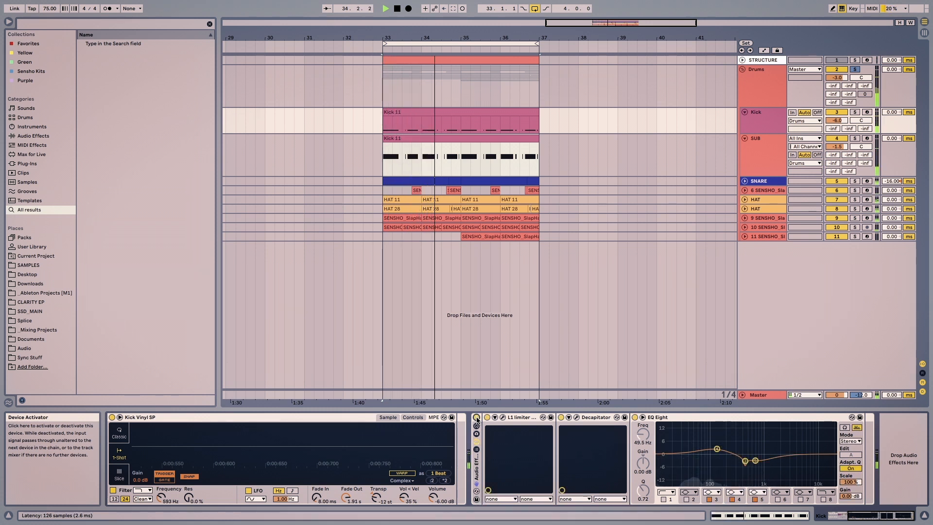
{"action": "key", "text": "space"}
- Lower the output gain of the Kick's EQ Eight to -3.19 dB and compare the drums with the effect rack bypassed and active
{"action": "left_click_drag", "start_coordinate": [851, 495], "coordinate": [851, 508]}
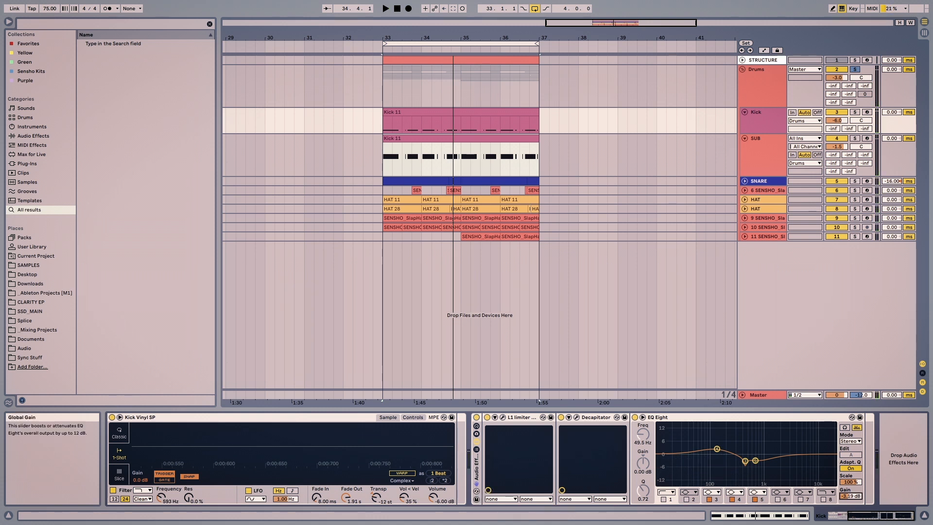
{"action": "left_click", "coordinate": [477, 417]}
{"action": "key", "text": "space"}
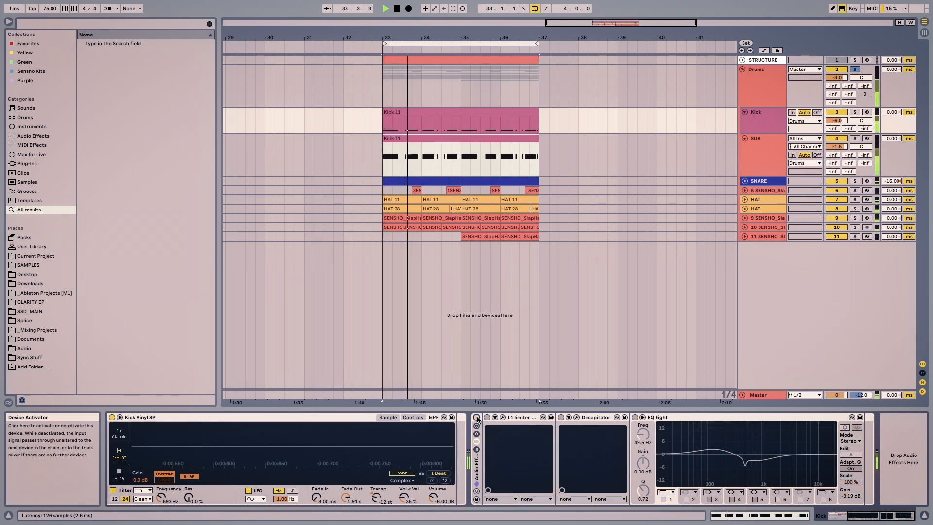
{"action": "left_click", "coordinate": [477, 418]}
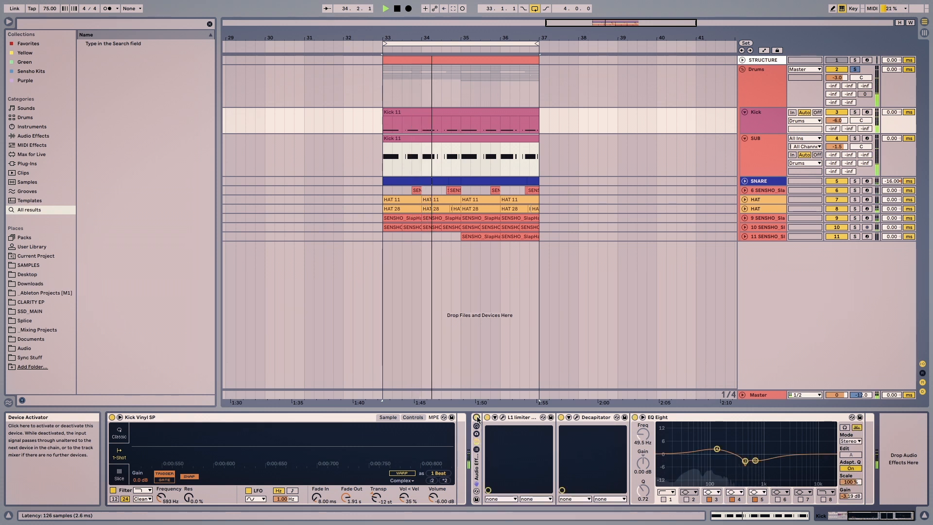
- Find Youlean Loudness Meter 2 by searching for "loudness meter" and load it on the Drums group
{"action": "left_click", "coordinate": [760, 85]}
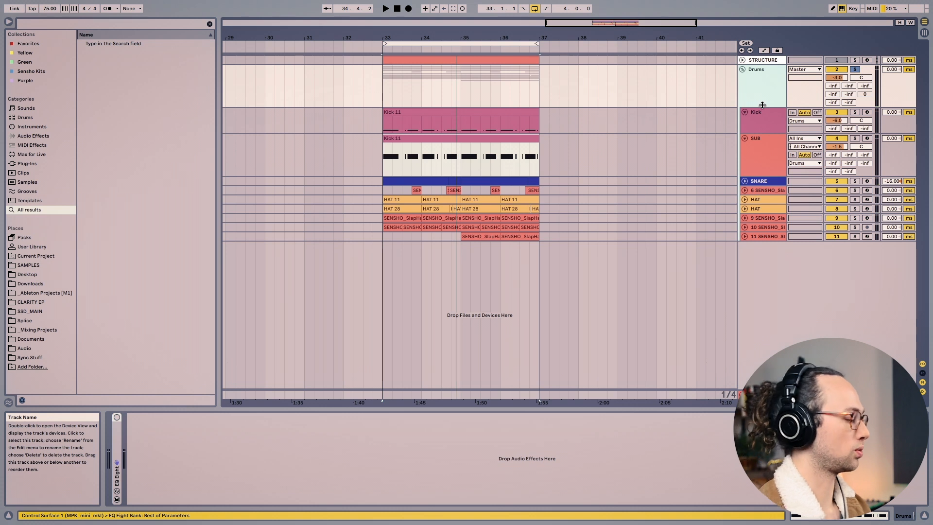
{"action": "key", "text": "super+f"}
{"action": "type", "text": "loudn"}
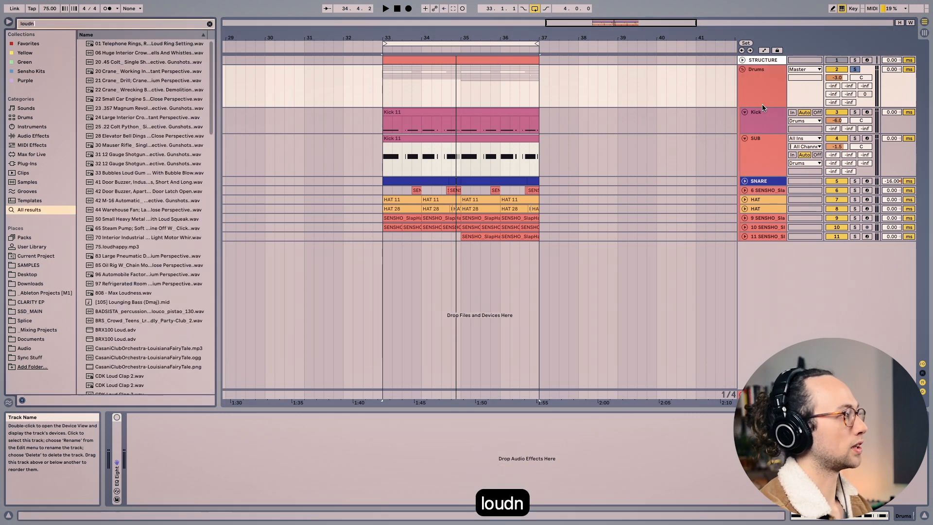
{"action": "type", "text": "ess meter"}
{"action": "key", "text": "Return"}
{"action": "key", "text": "Down"}
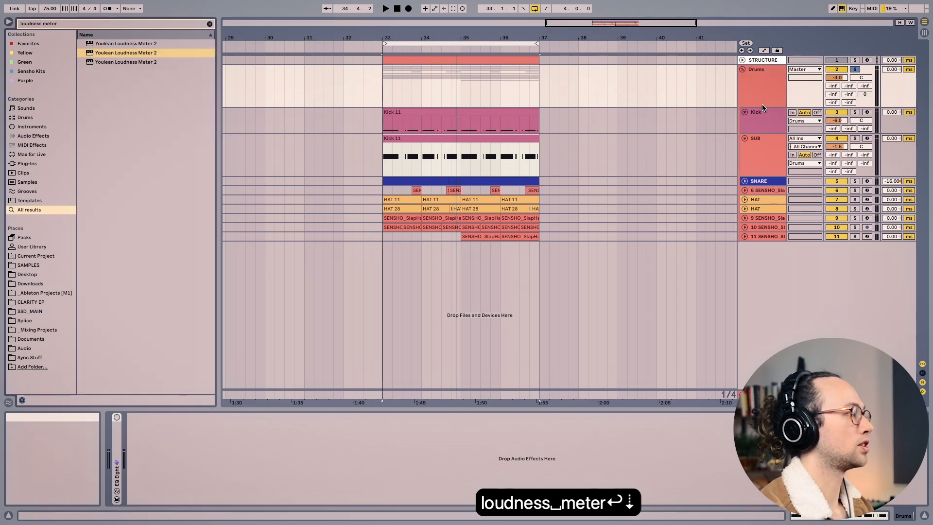
{"action": "key", "text": "Return"}
- Measure the loudness of the Drums group during playback and close the meter window
{"action": "key", "text": "space"}
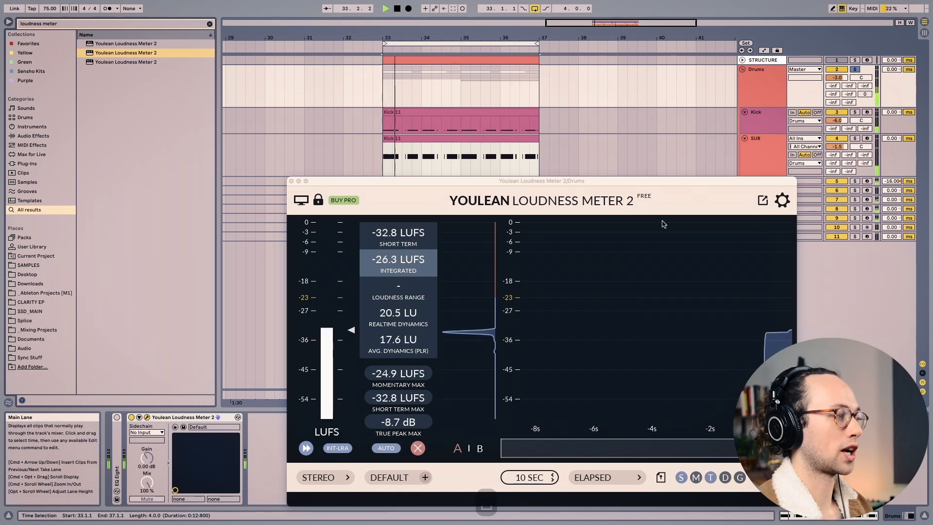
{"action": "key", "text": "space"}
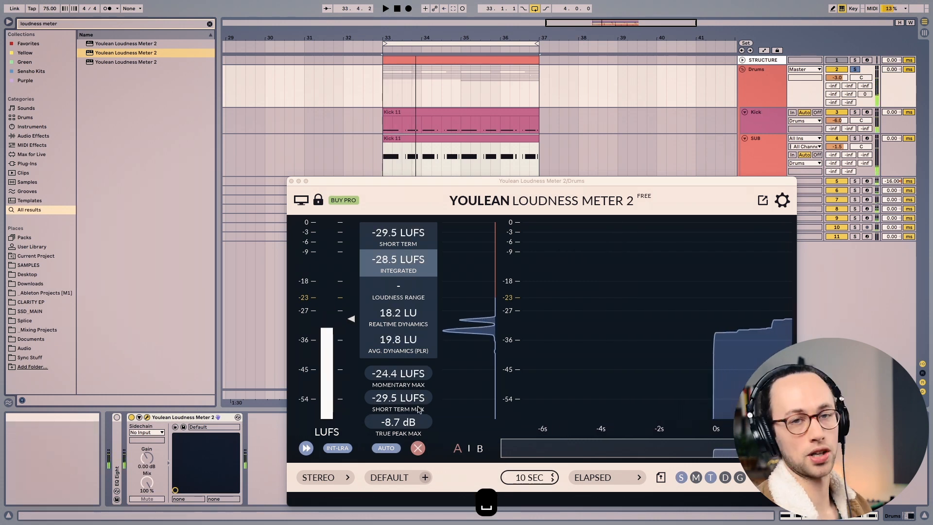
{"action": "left_click", "coordinate": [291, 181]}
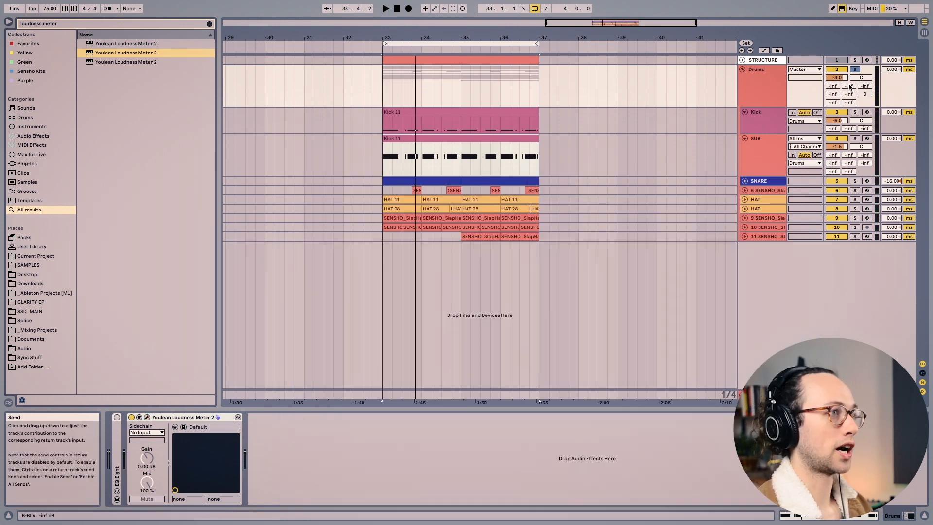
- Unsolo the Drums group and show the Kick track's devices
{"action": "left_click", "coordinate": [858, 70]}
{"action": "left_click", "coordinate": [766, 126]}
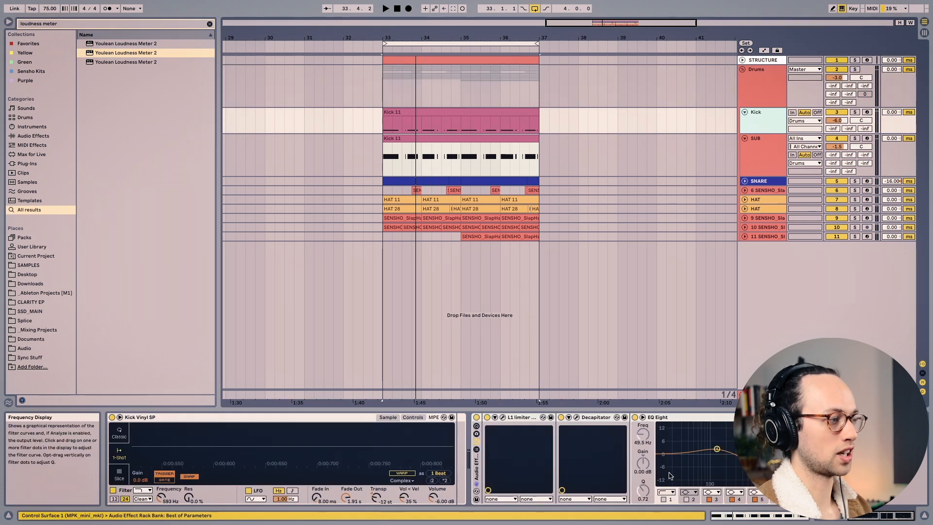